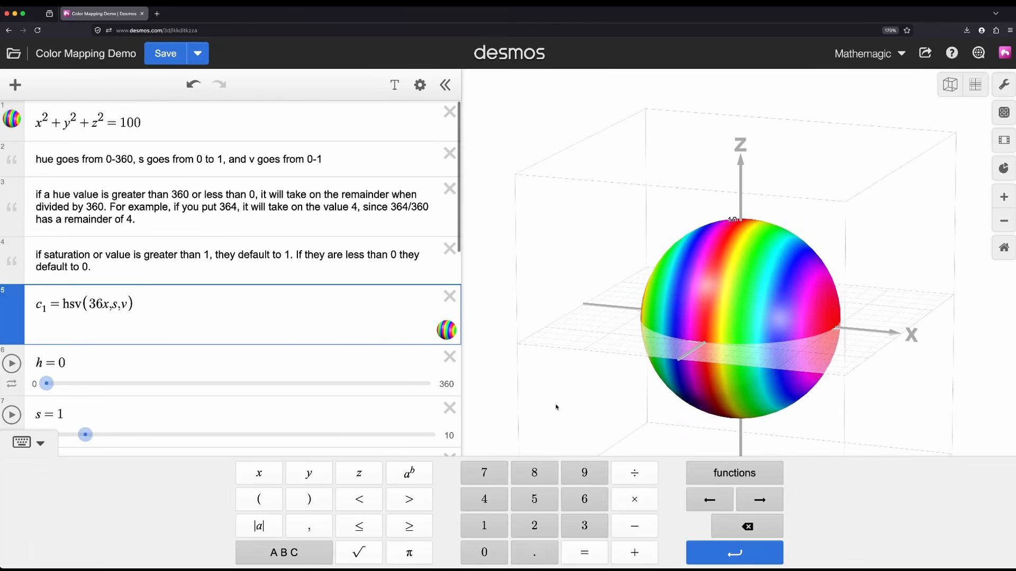
drag(556, 406, 568, 332)
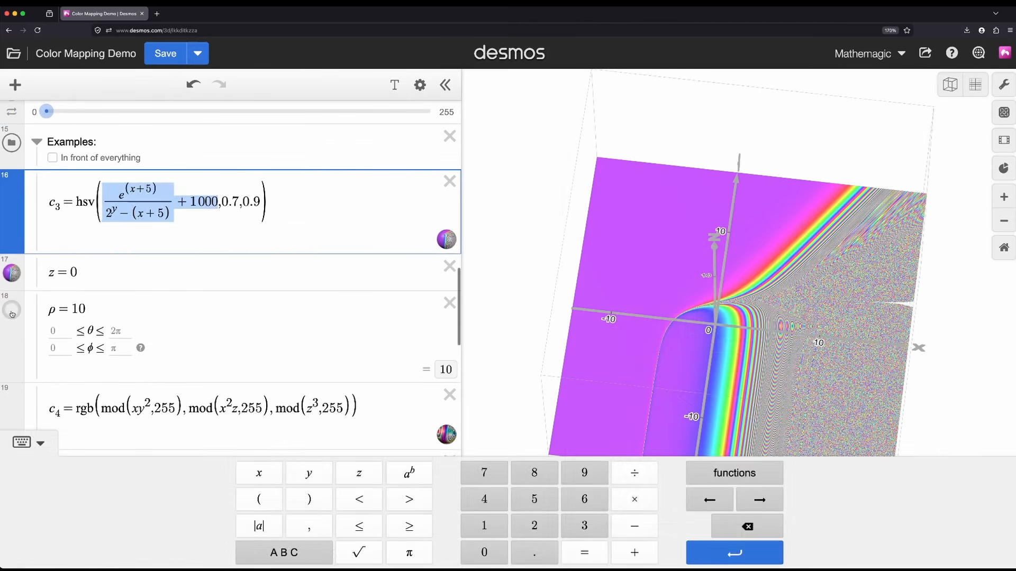
click(642, 308)
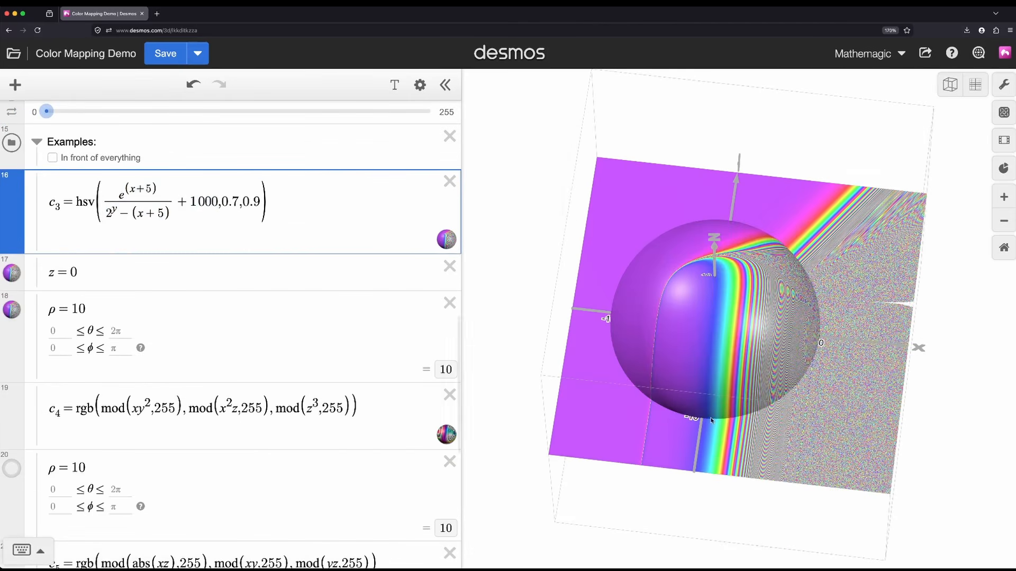
drag(642, 308, 769, 141)
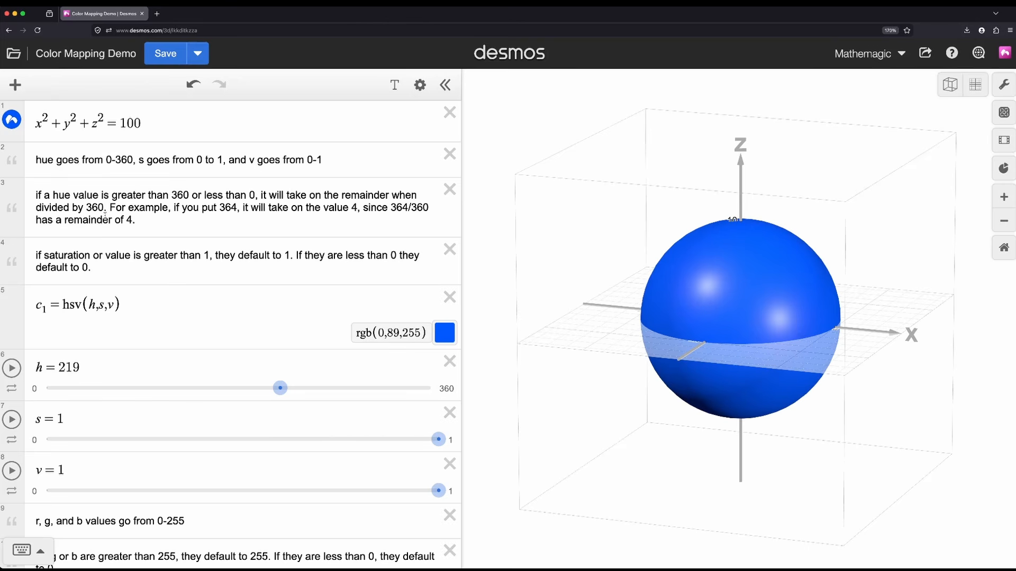
Step: Animate the hue slider h to cycle the sphere's color, and stop it at 213
click(11, 369)
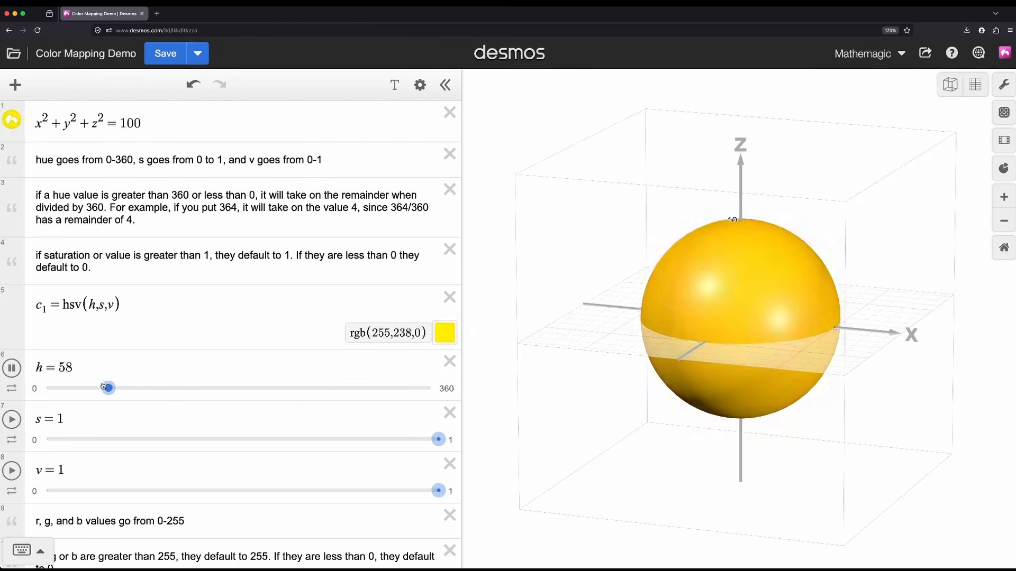
click(12, 368)
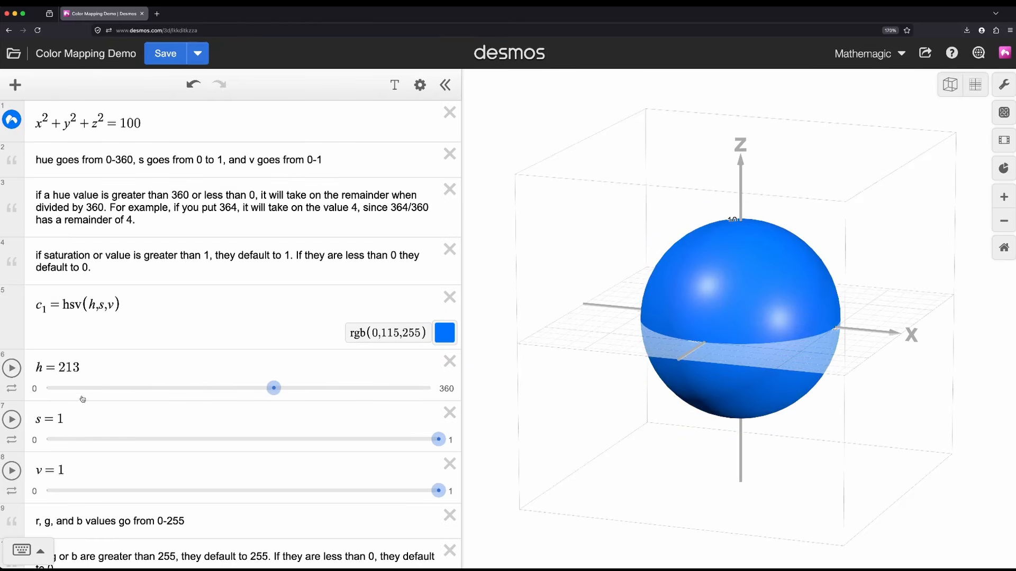
Step: Animate the saturation slider s and the value slider v in turn, and return both to 1
click(14, 423)
click(14, 424)
click(11, 471)
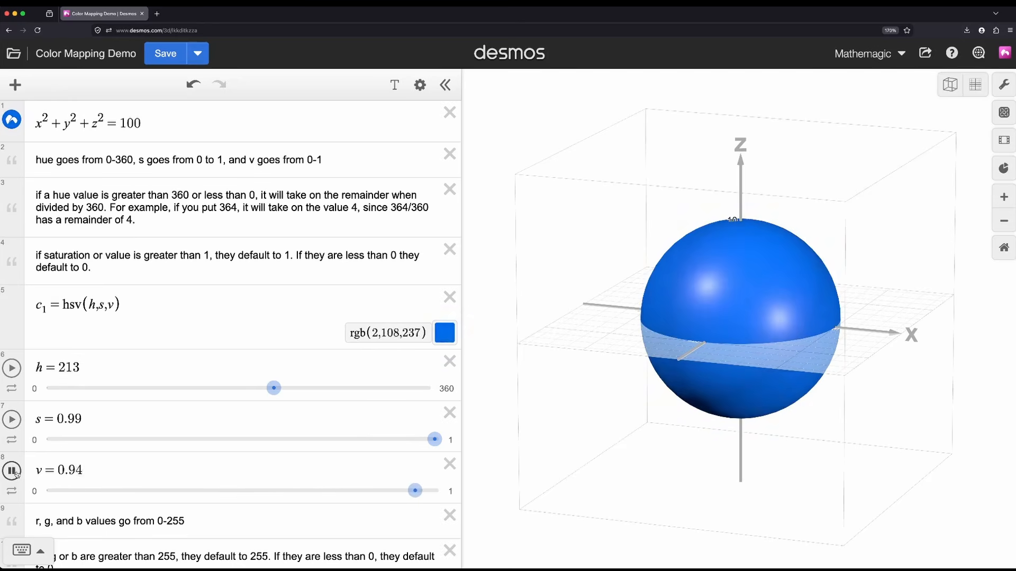
click(12, 471)
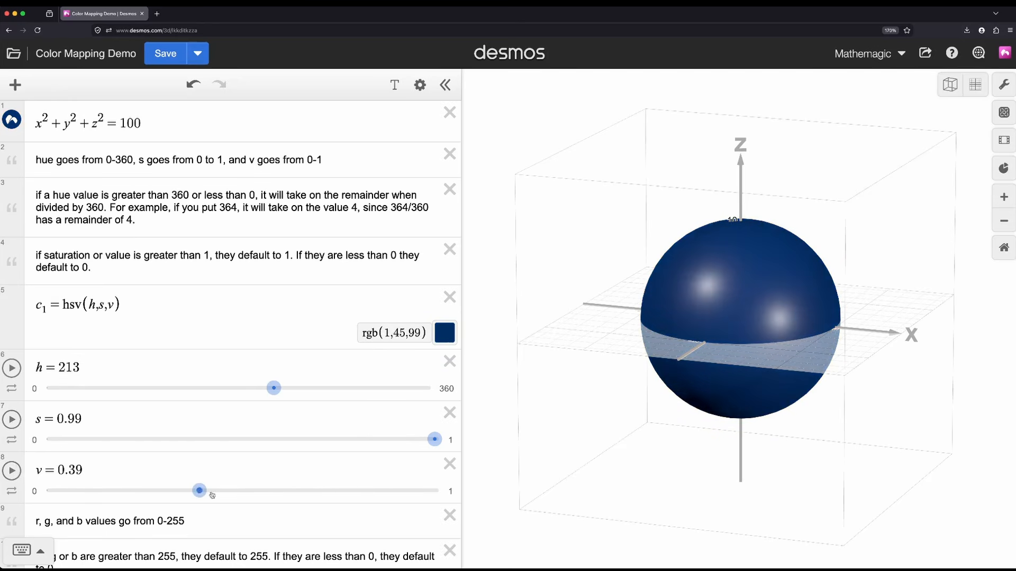
drag(199, 491, 442, 490)
drag(435, 439, 449, 441)
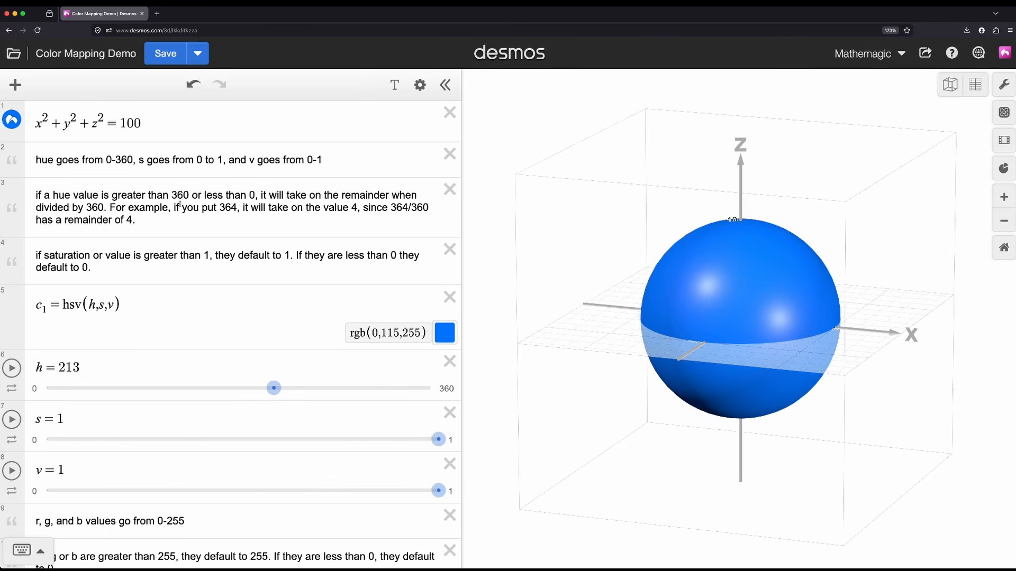
Step: Test hue wrap-around by setting h to 364 and to its remainder 4
drag(89, 368, 59, 369)
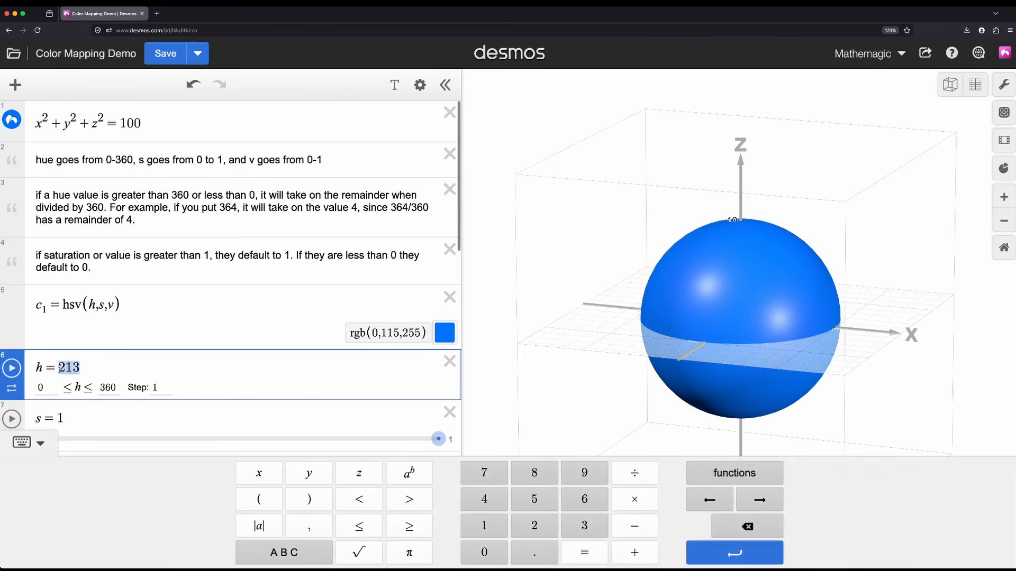
text(364)
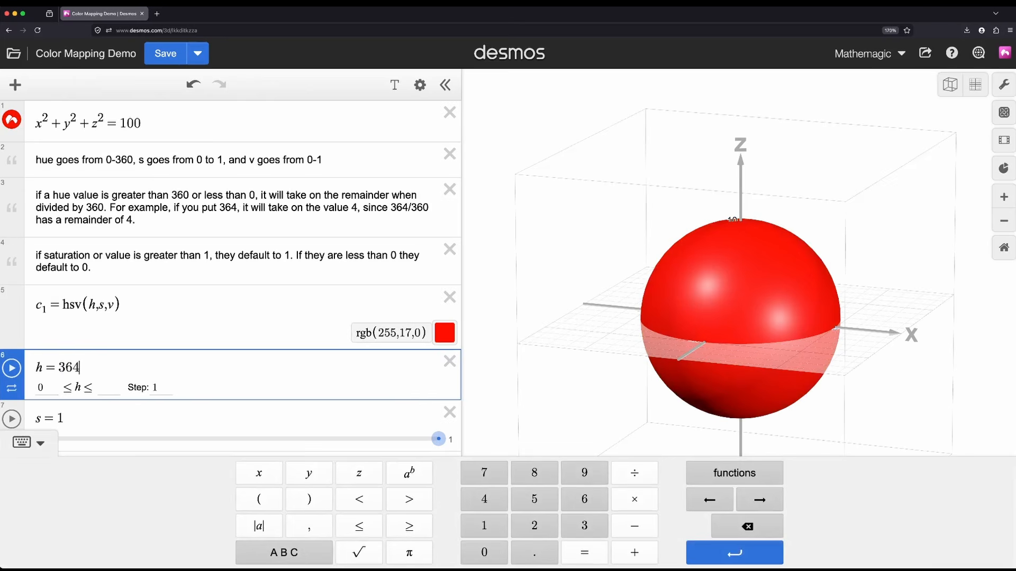
scroll(100, 359, down, 2)
scroll(98, 365, up, 2)
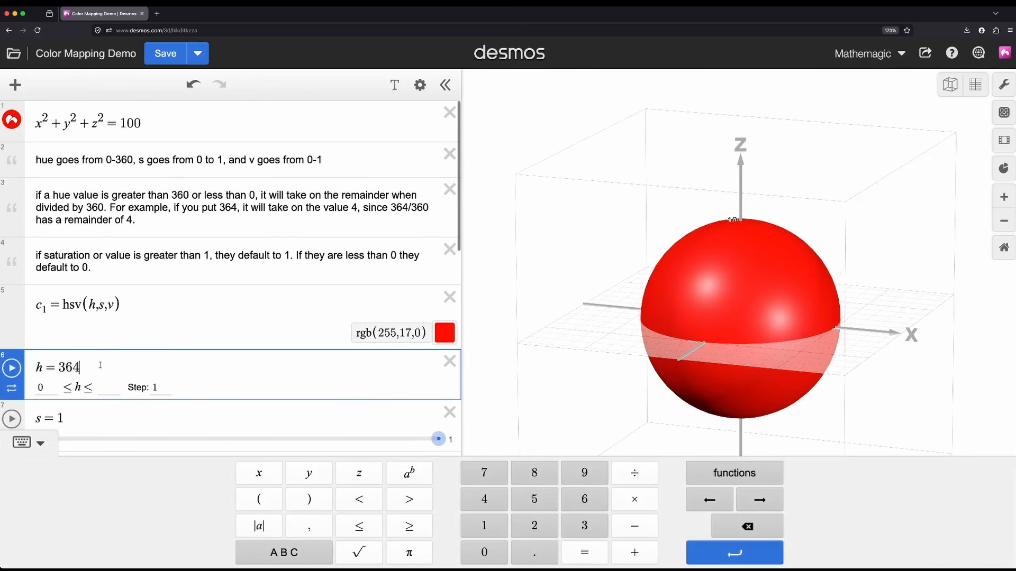
drag(94, 367, 59, 367)
text(4)
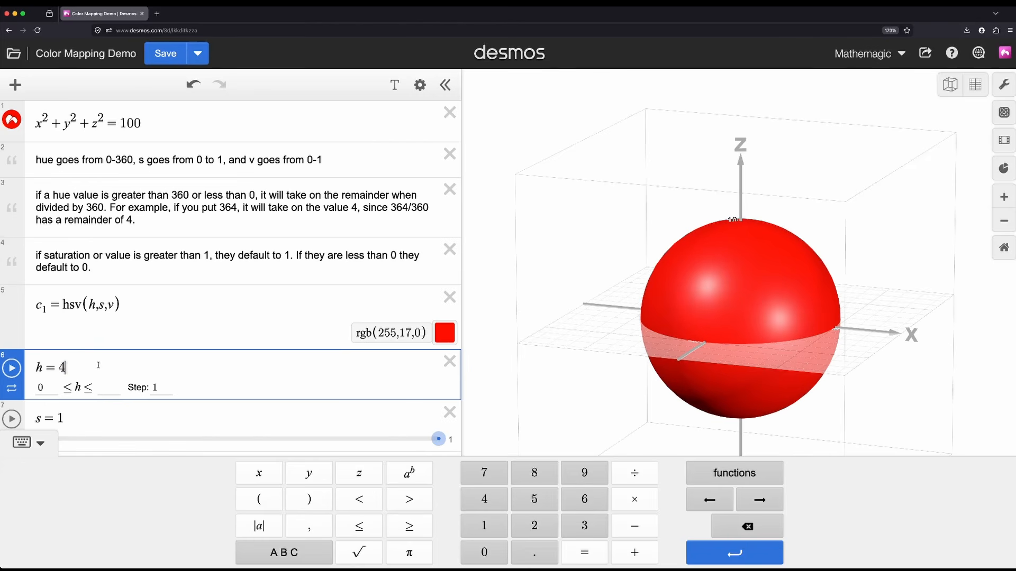
Step: Try the hue h at 10000000, and reset it to 0
double_click(62, 367)
text(10000000)
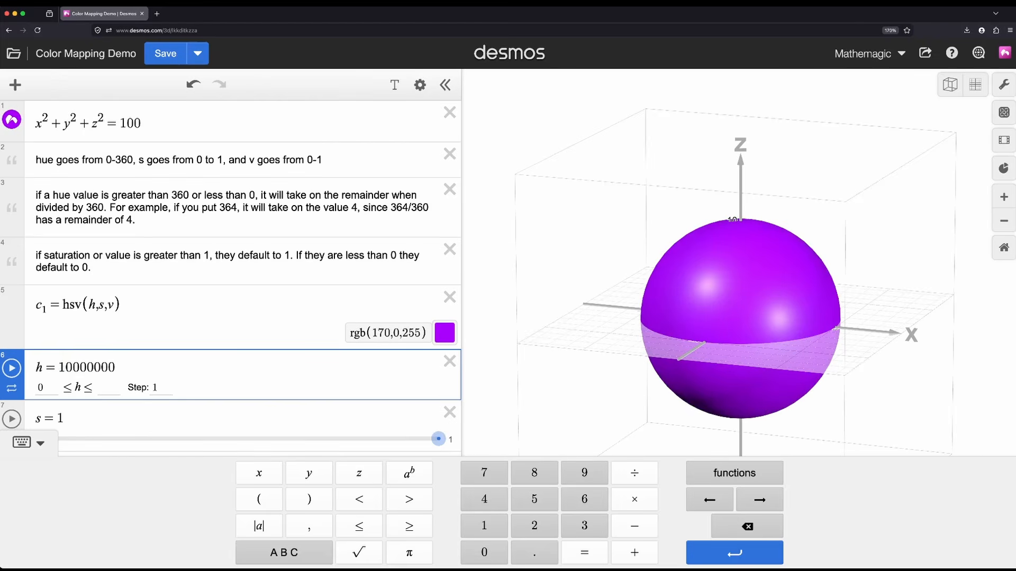
key(BackSpace)
key(BackSpace)
key(BackSpace)
key(BackSpace)
key(BackSpace)
key(BackSpace)
key(BackSpace)
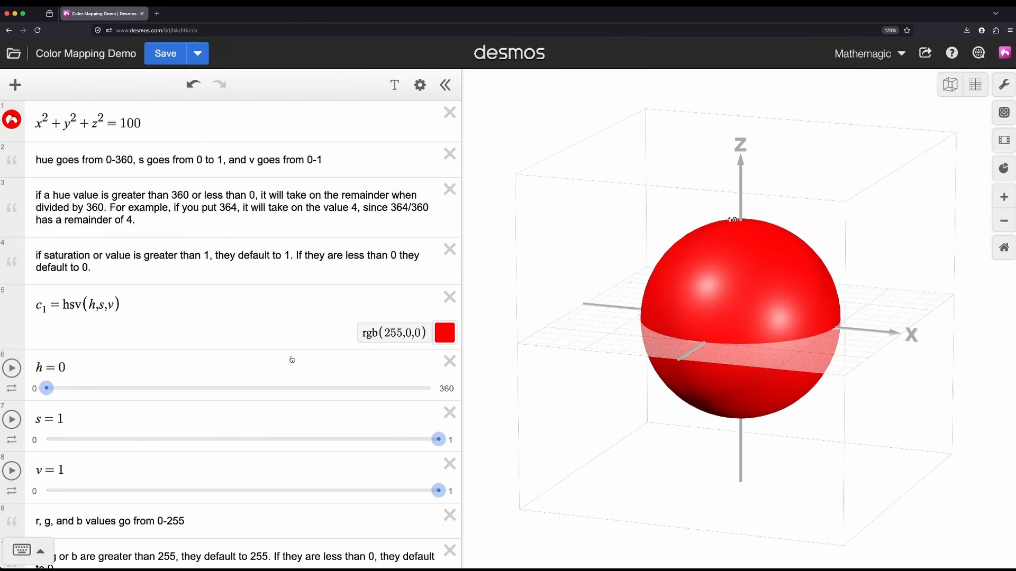
Step: Try the out-of-range saturation values 2 and -2 for s, and restore it to 1
scroll(287, 364, down, 3)
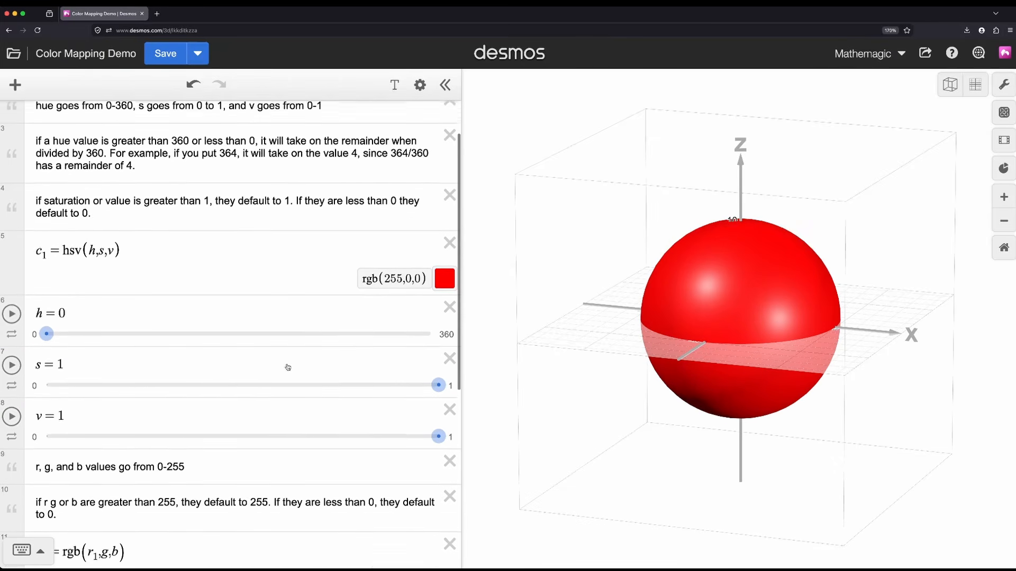
scroll(287, 365, up, 2)
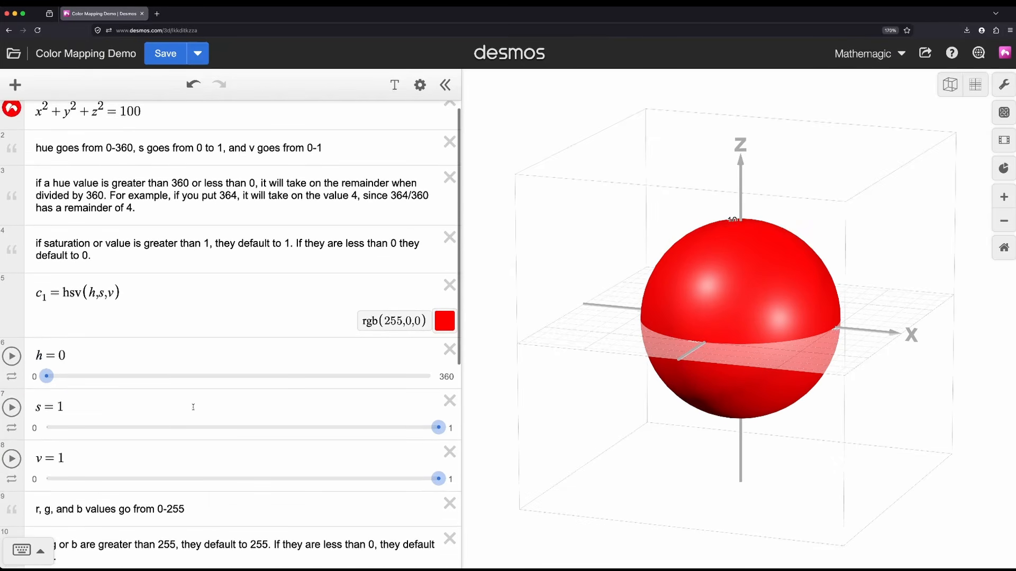
double_click(60, 405)
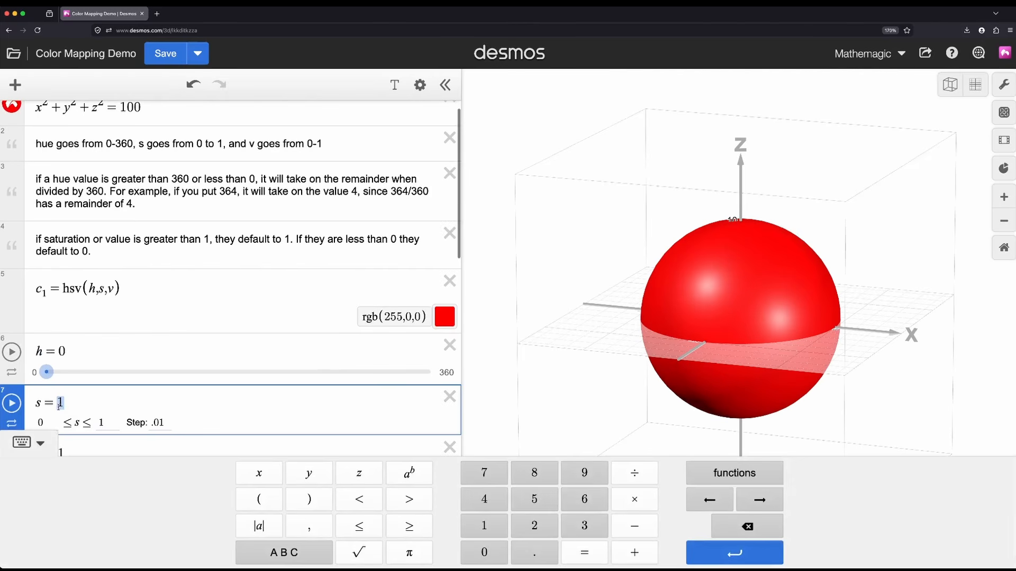
text(2)
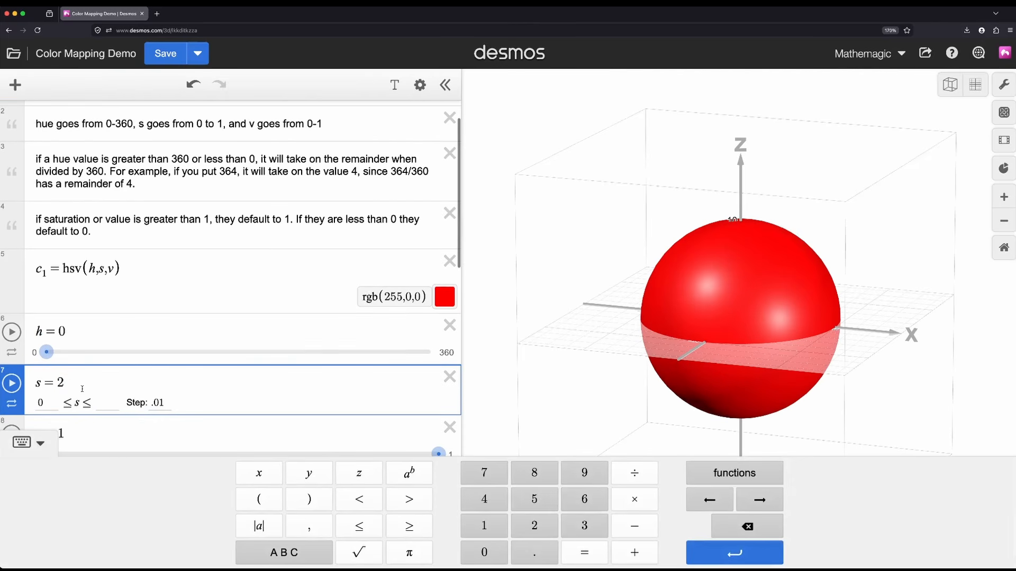
double_click(57, 388)
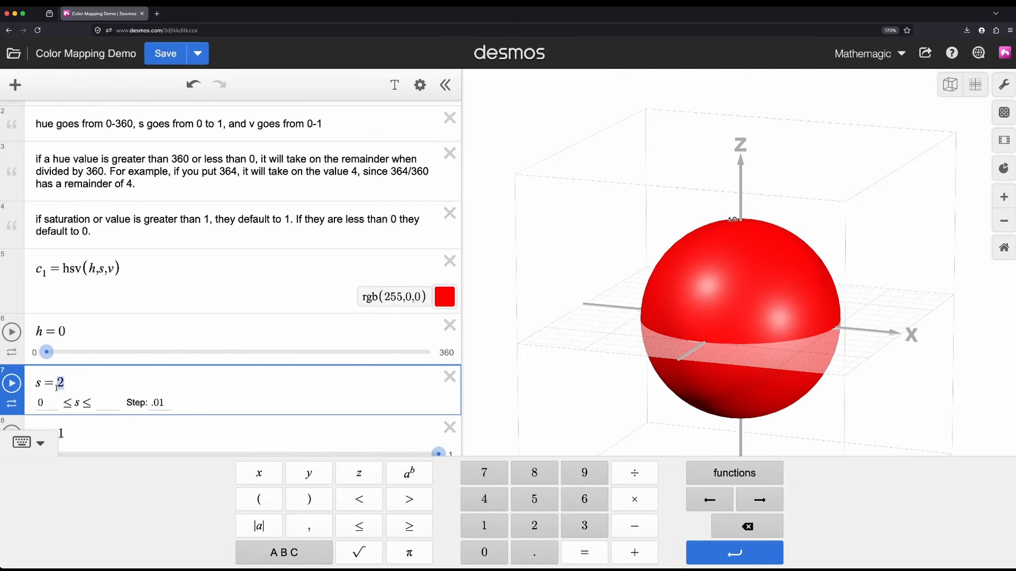
text(-2)
key(BackSpace)
key(BackSpace)
text(1)
Step: Recolor the sphere x²+y²+z²=100 with the custom rgb color c₂
scroll(112, 362, down, 5)
scroll(111, 361, down, 3)
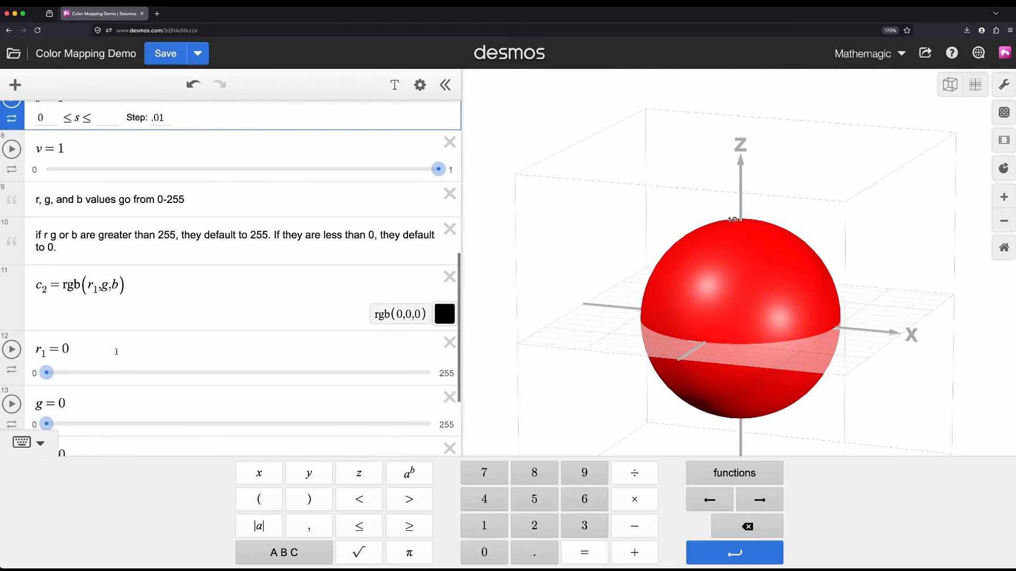
scroll(131, 352, down, 1)
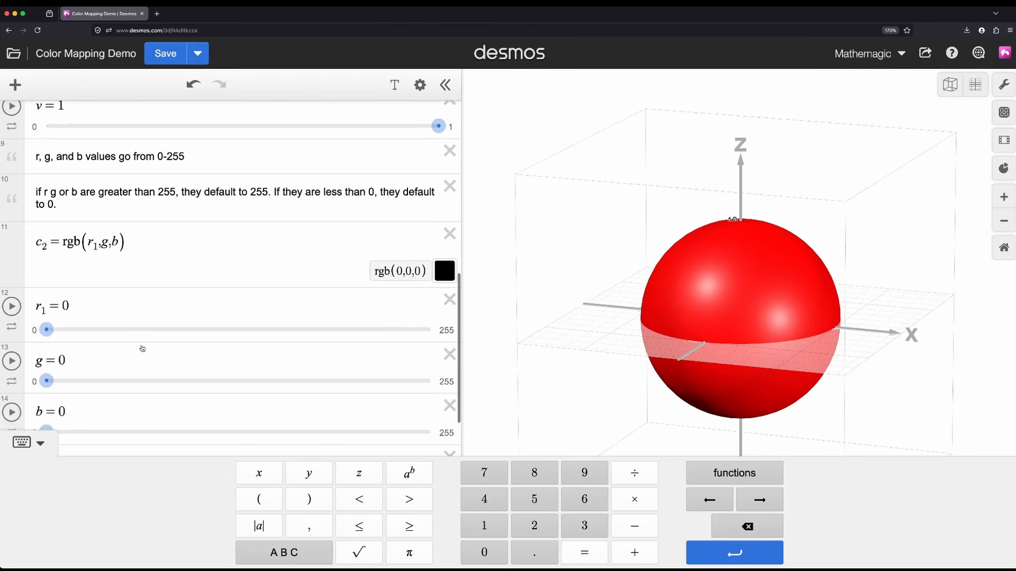
scroll(141, 350, down, 1)
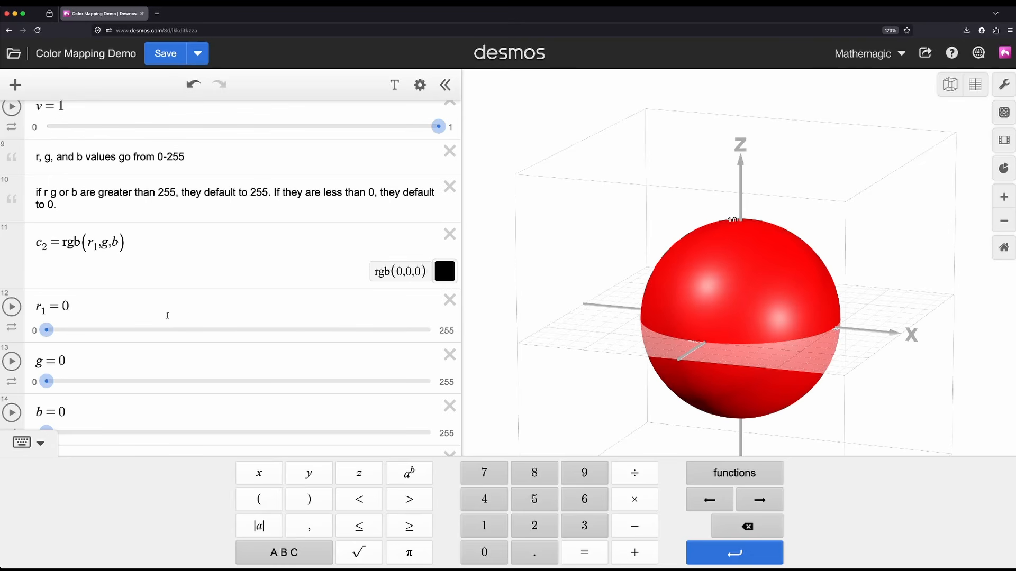
scroll(154, 318, down, 1)
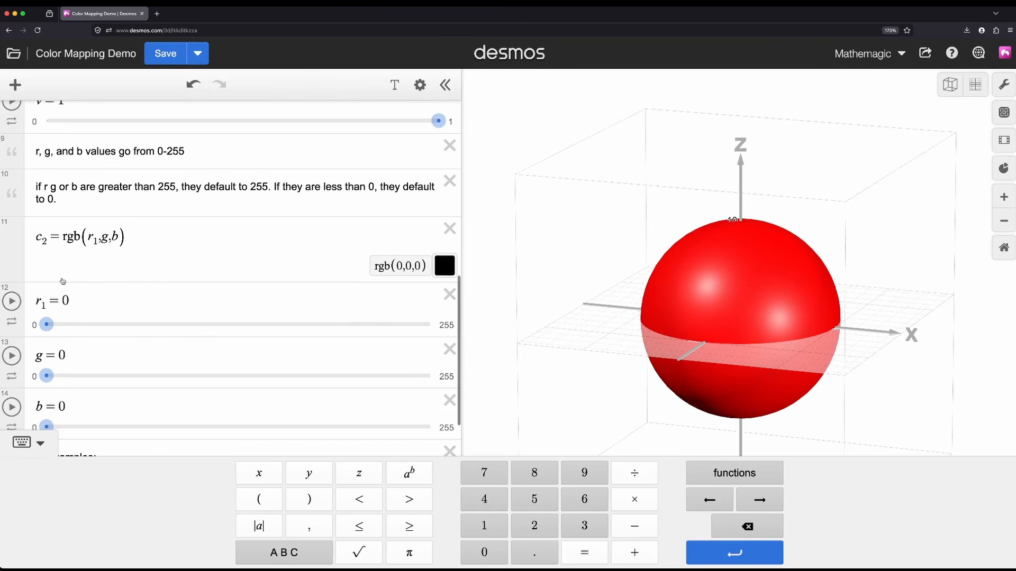
scroll(62, 281, up, 3)
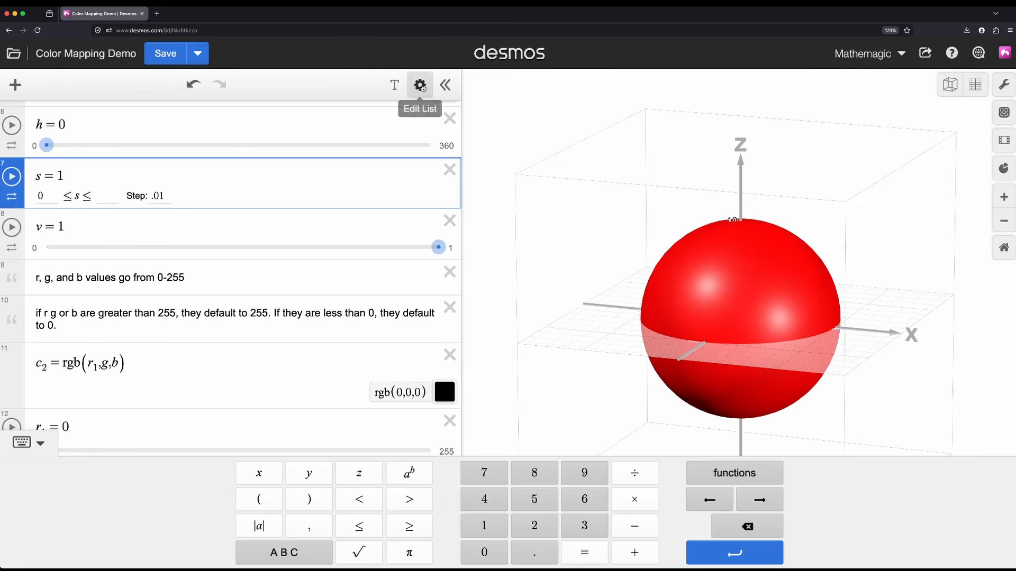
click(421, 86)
scroll(47, 338, down, 1)
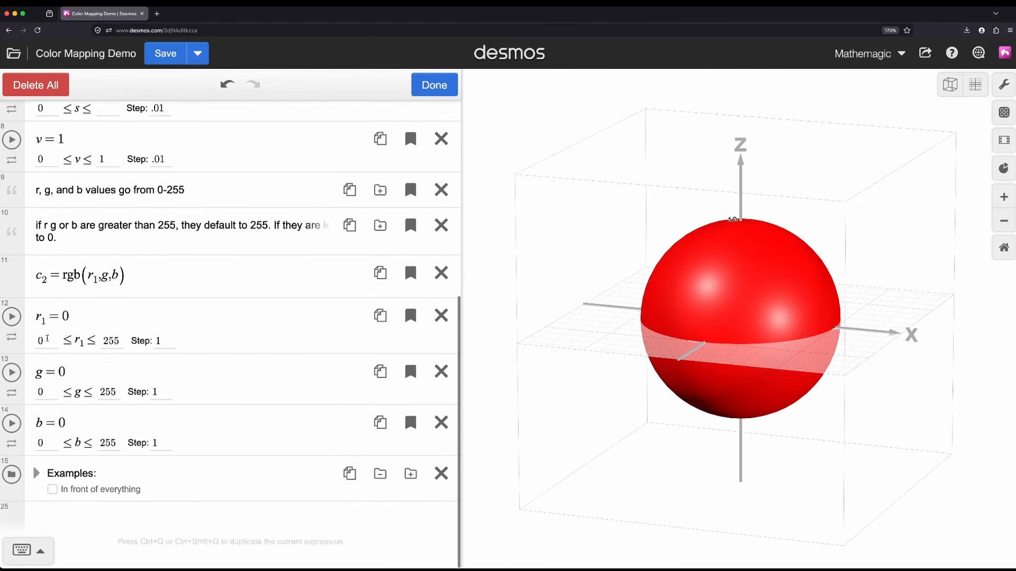
scroll(47, 338, up, 7)
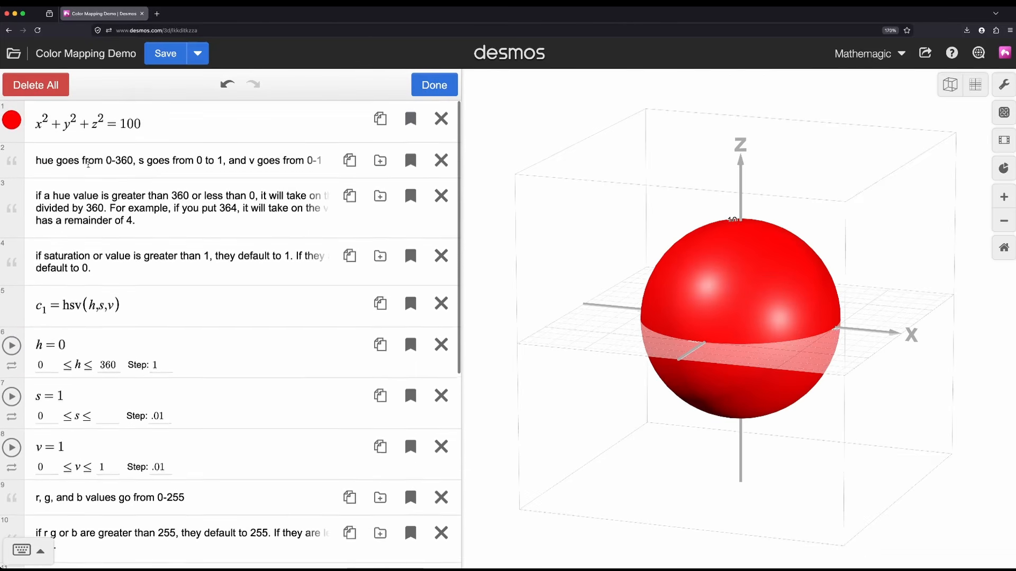
click(12, 121)
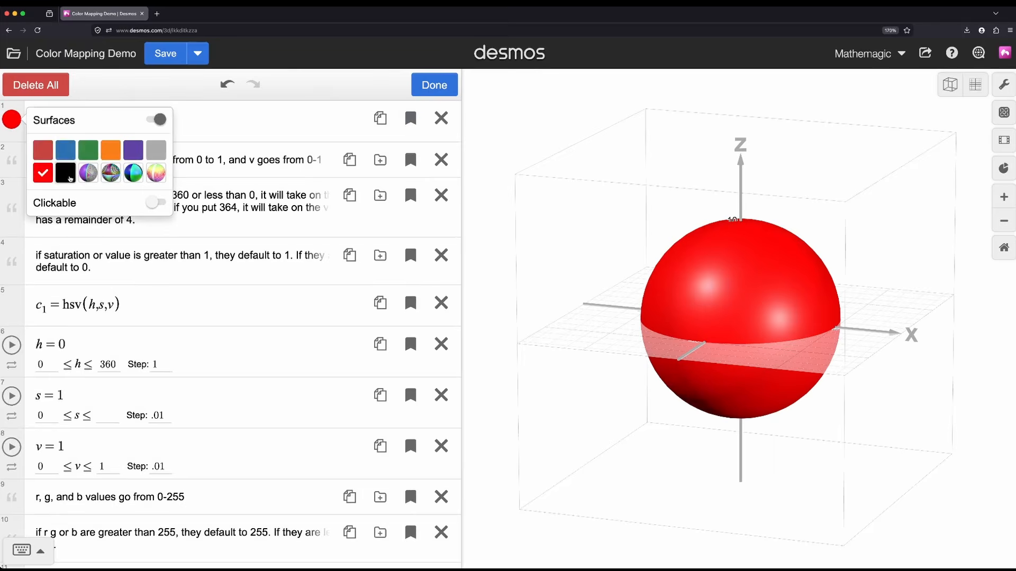
click(71, 179)
Step: Finish editing the list, and animate the r₁ and g sliders one after the other, returning each to 0
scroll(209, 295, down, 6)
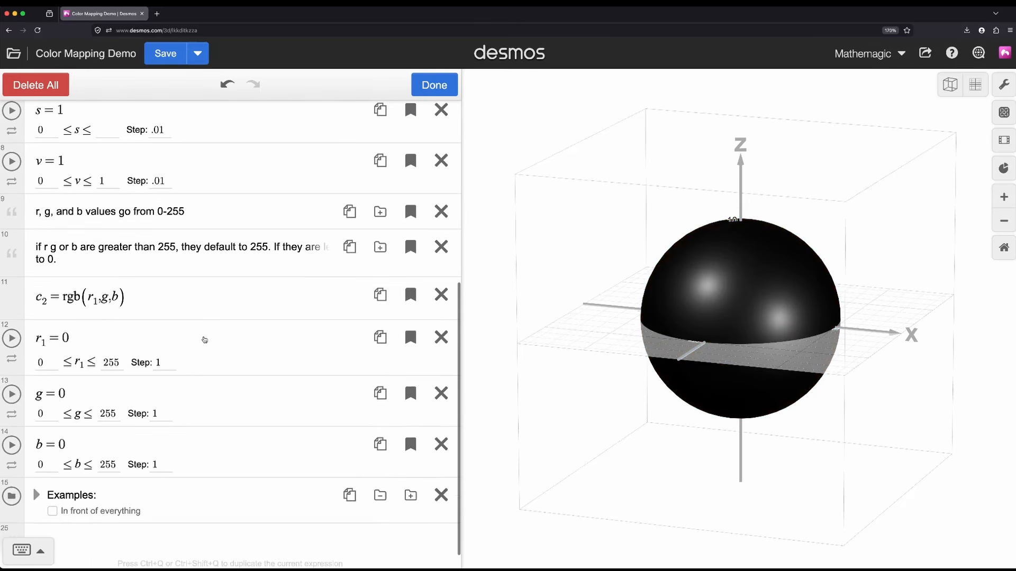
click(205, 340)
click(11, 358)
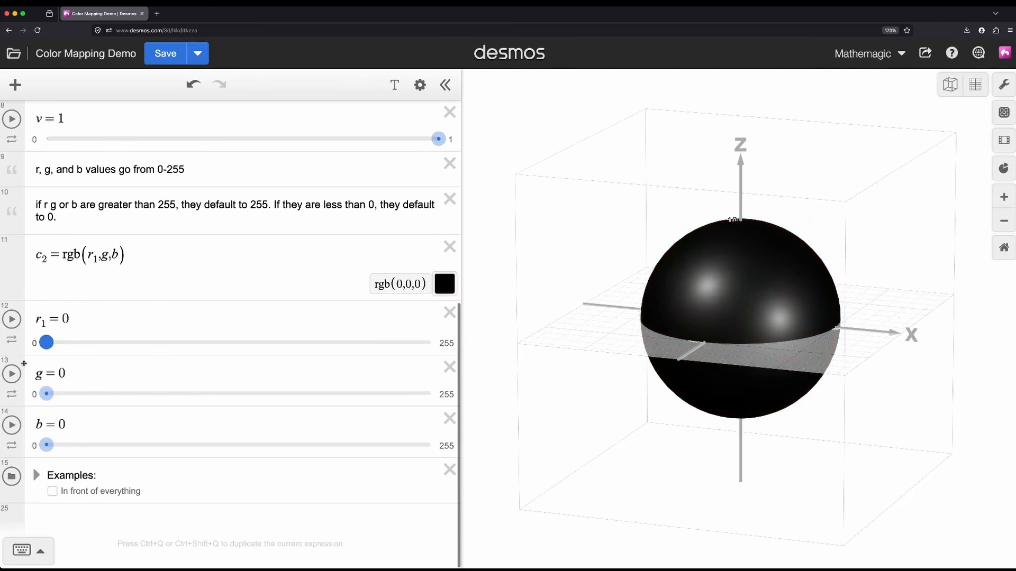
click(12, 373)
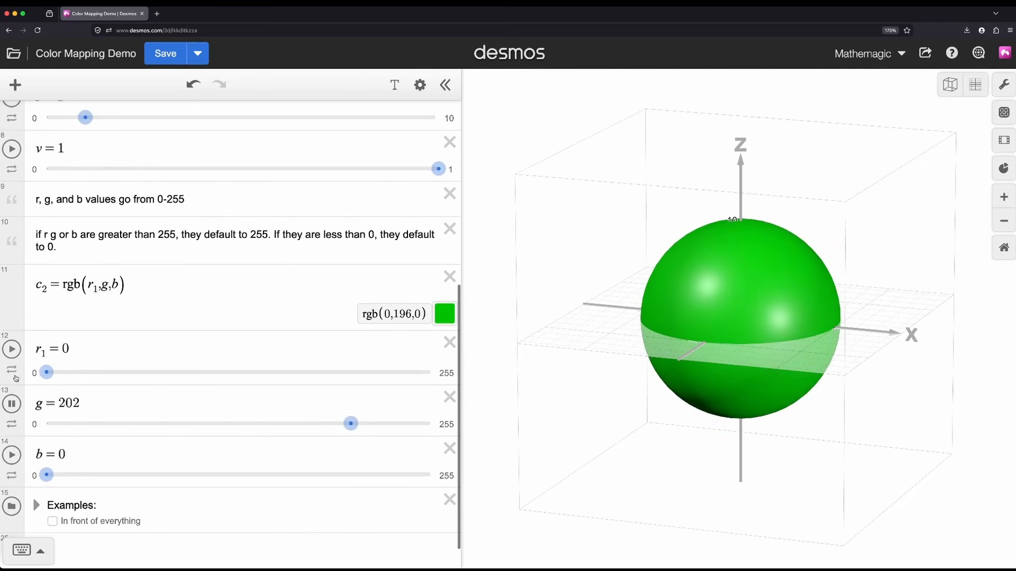
click(13, 372)
click(12, 404)
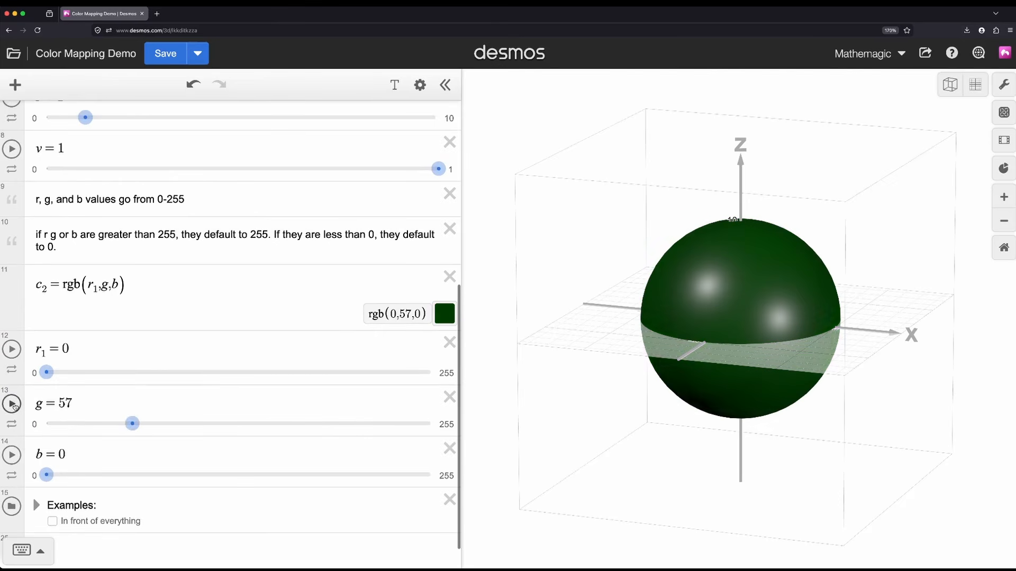
drag(133, 424, 47, 424)
Step: Animate the blue slider b to vary the sphere's color, and return it to 0
click(13, 456)
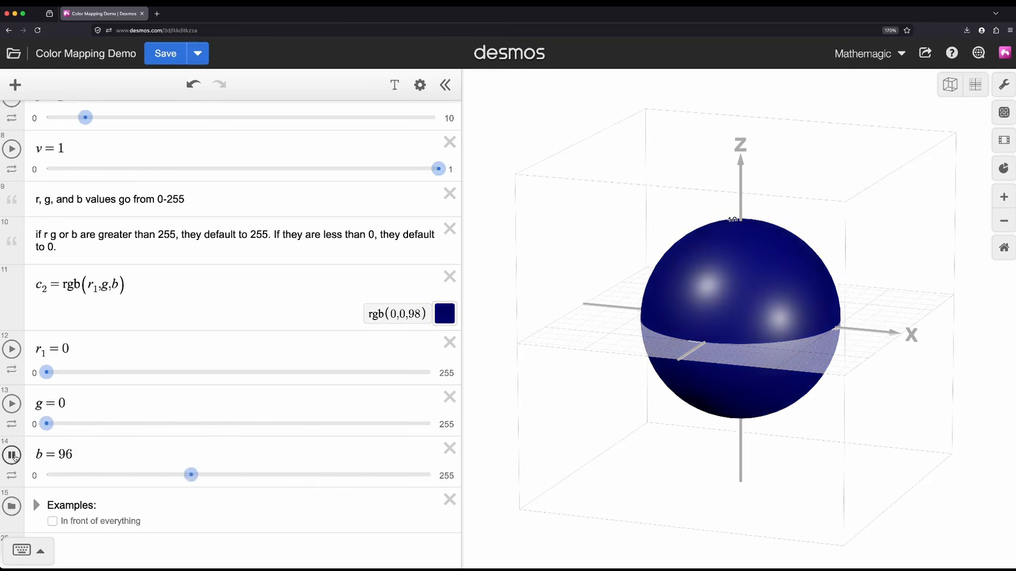
click(12, 456)
click(45, 474)
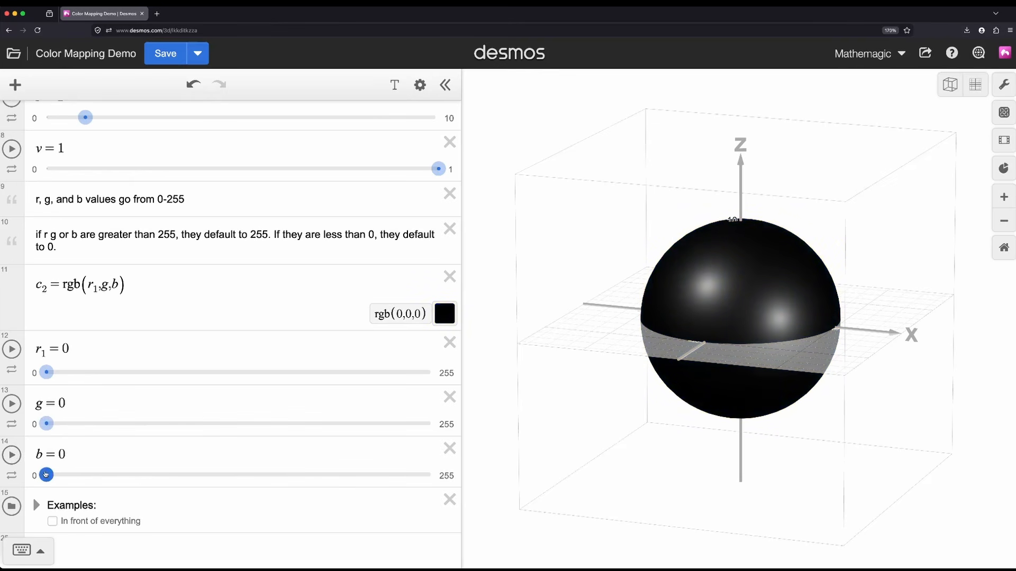
scroll(140, 385, down, 1)
scroll(139, 385, up, 5)
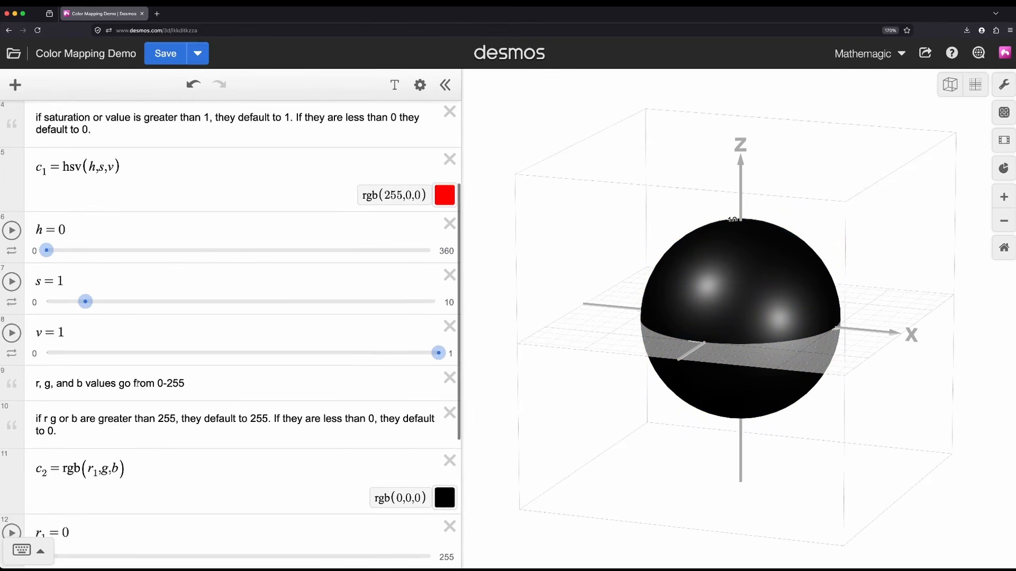
scroll(137, 385, up, 3)
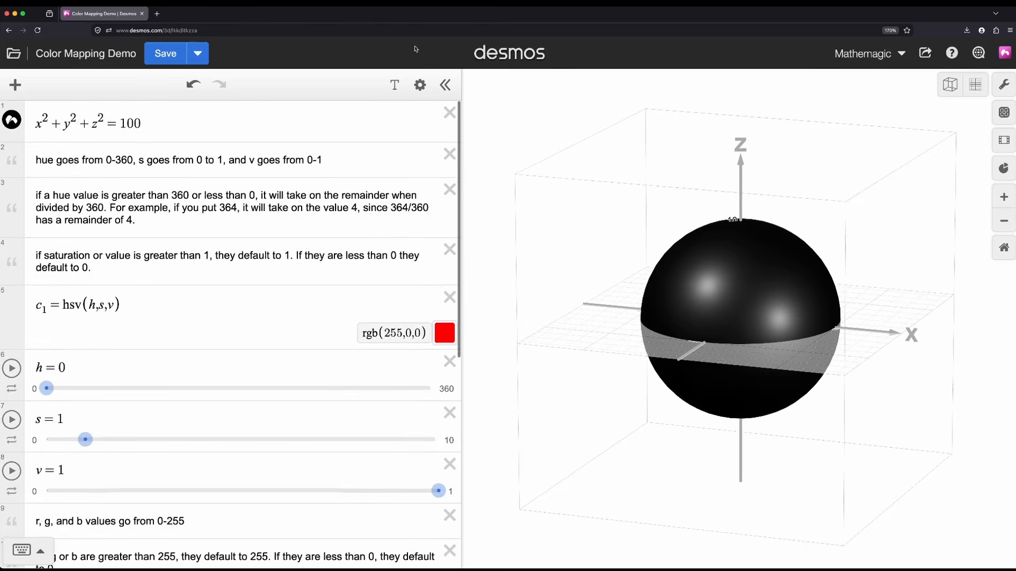
Step: Recolor the sphere x²+y²+z²=100 with the custom hsv color c₁, and finish editing the list
click(419, 85)
click(11, 119)
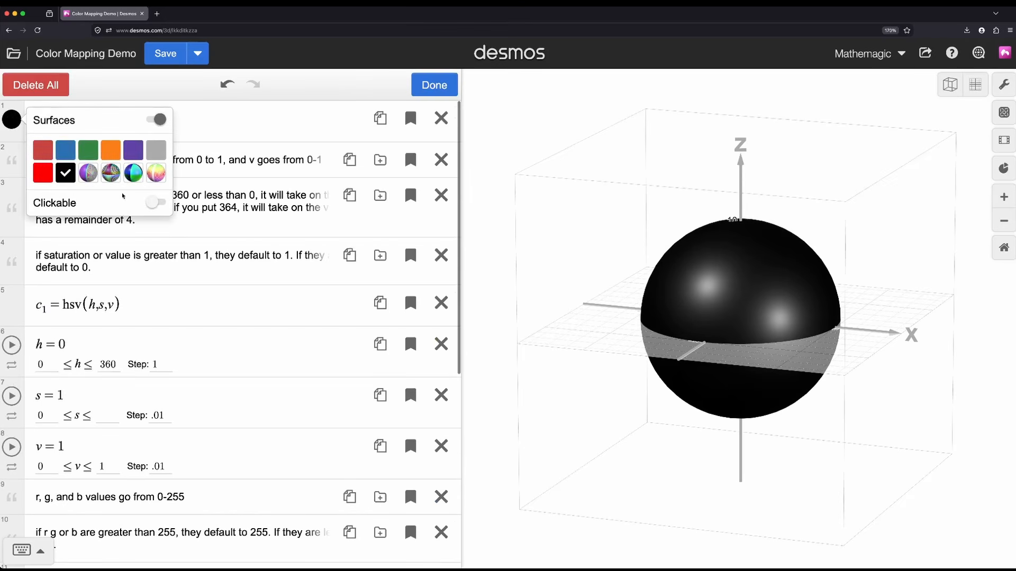
click(43, 173)
click(192, 238)
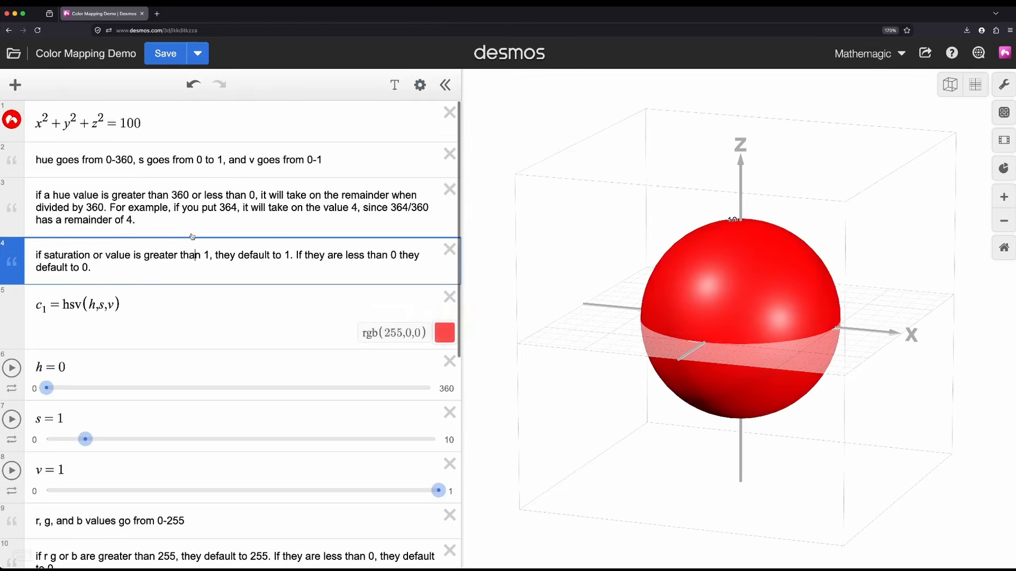
scroll(192, 237, down, 3)
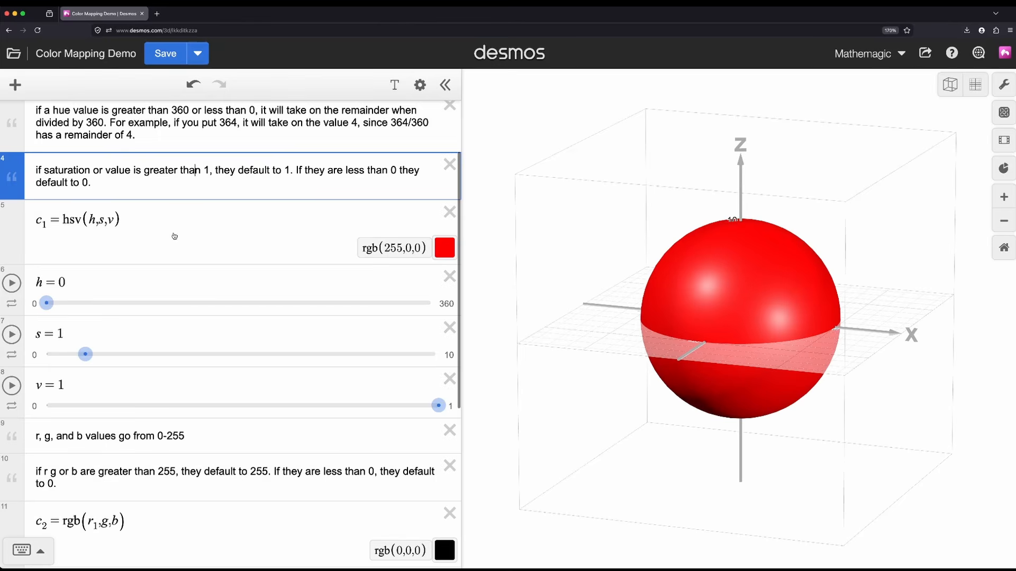
scroll(174, 236, up, 3)
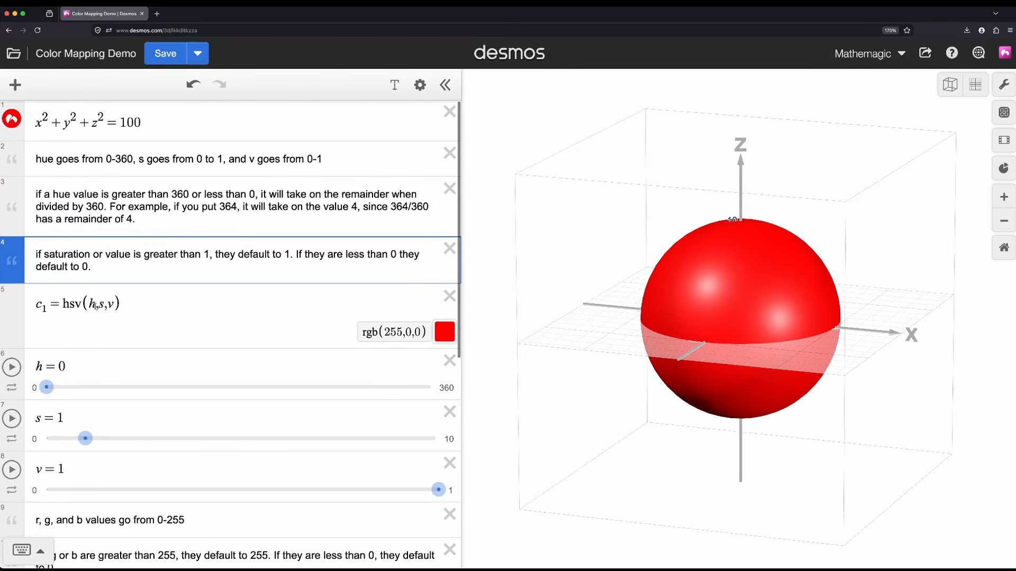
Step: Replace the hue h in c₁ with x, scale it to 36x, and view the sphere facing its x-axis
drag(95, 306, 89, 305)
scroll(125, 283, down, 1)
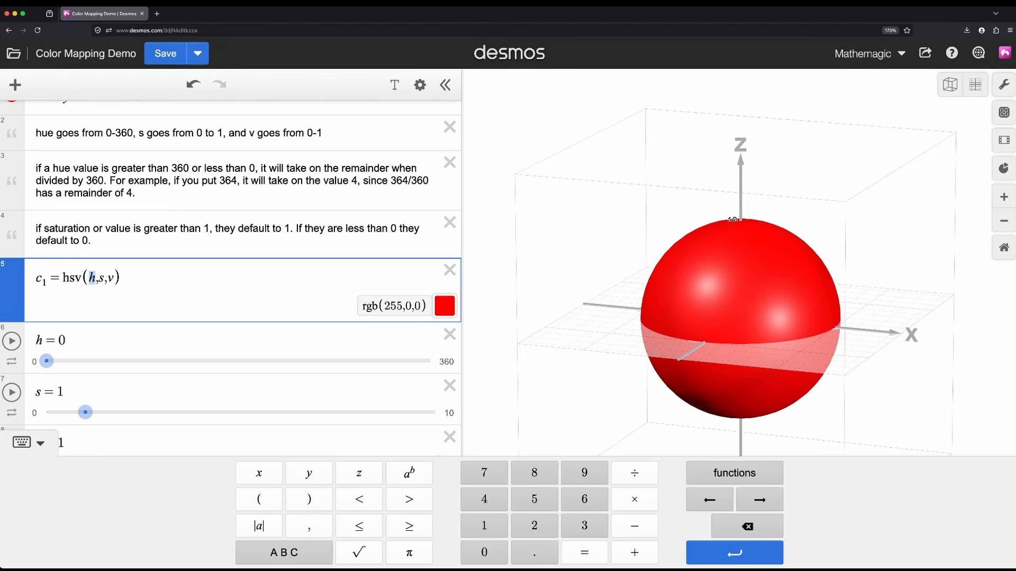
text(x)
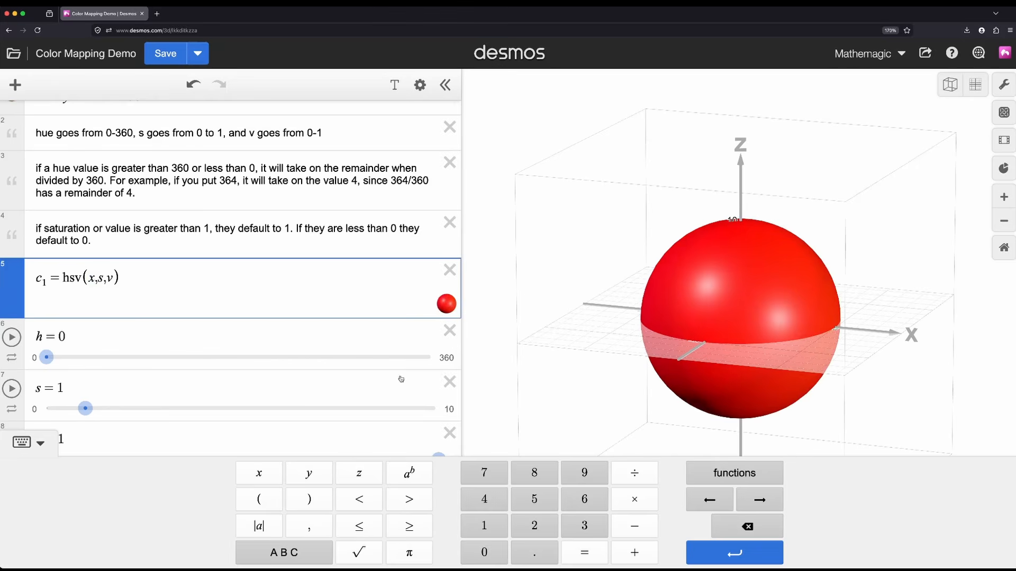
scroll(324, 331, up, 1)
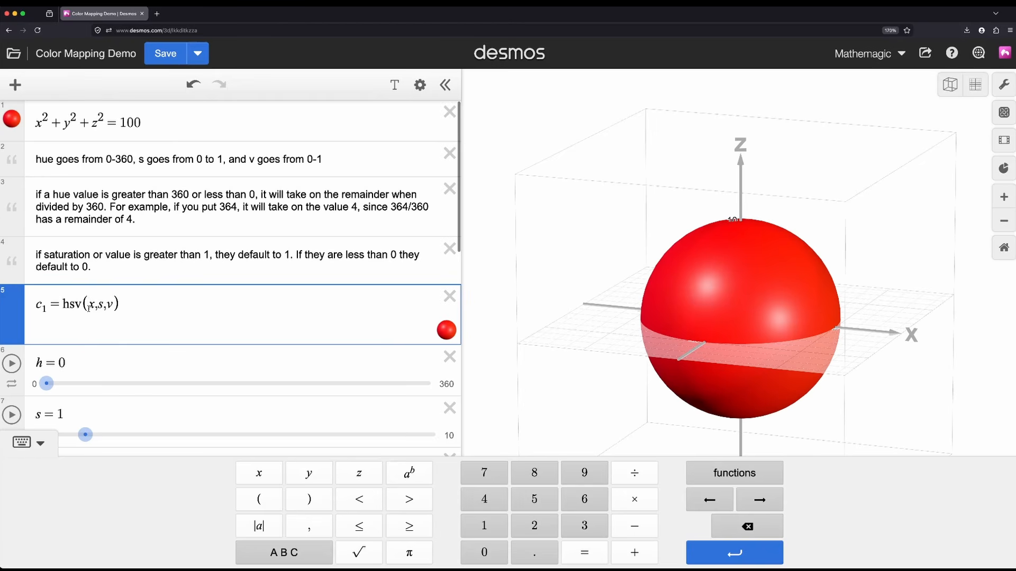
text(36)
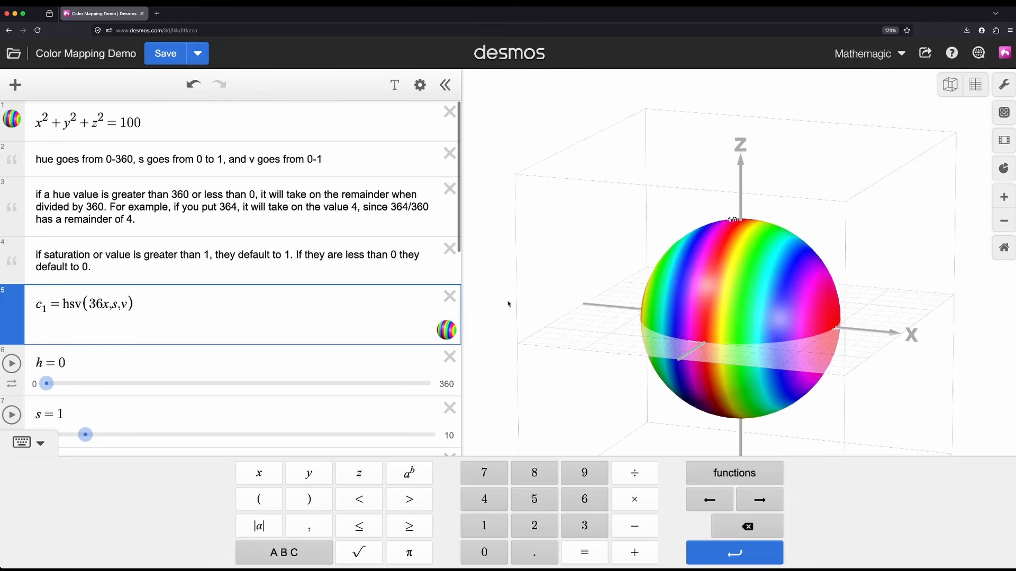
click(555, 407)
drag(589, 354, 622, 351)
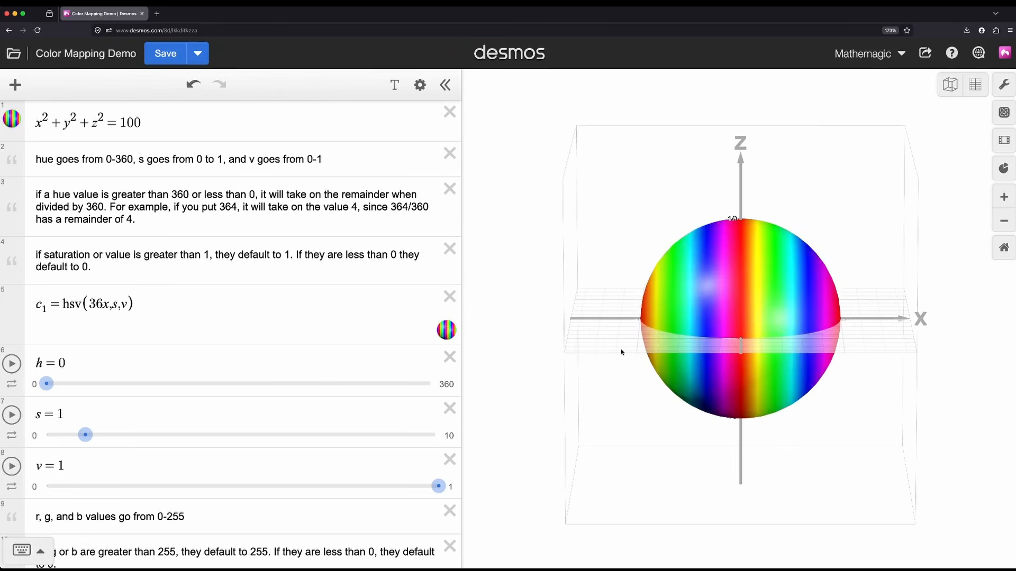
Step: Try 36y and 36z in turn as the hue in c₁, viewing the sphere after each change
click(108, 309)
key(BackSpace)
text(y)
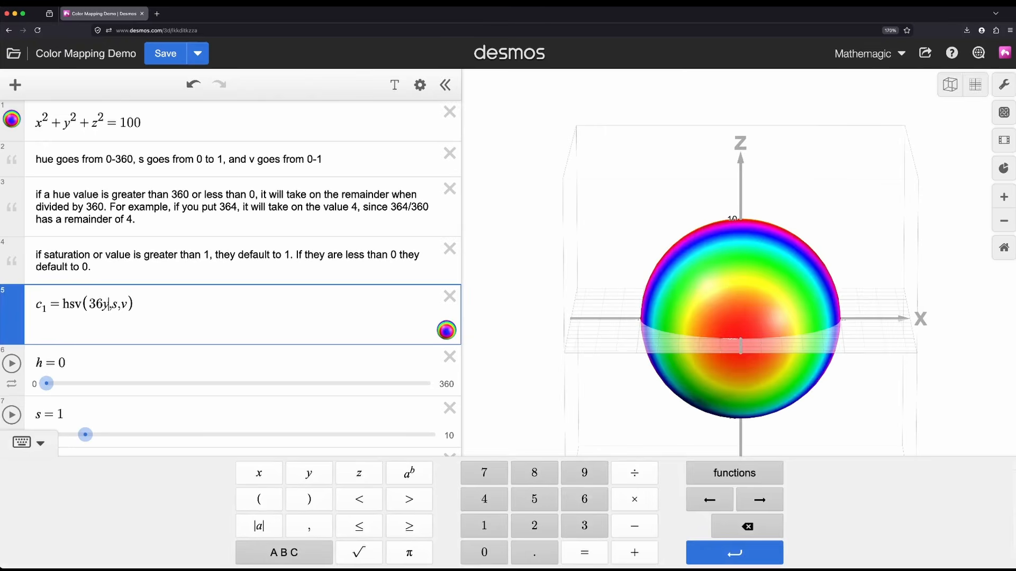
drag(714, 355, 841, 365)
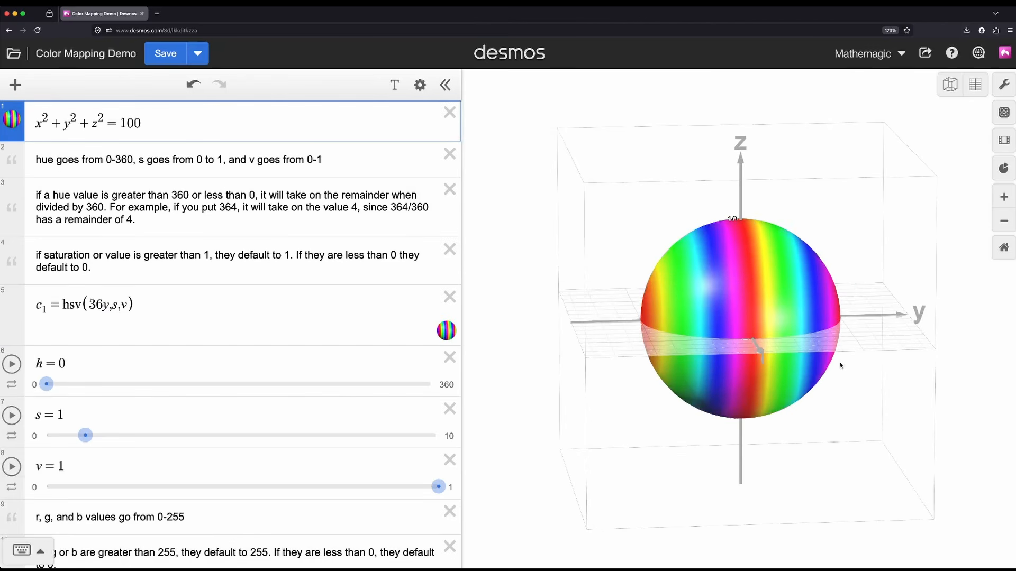
click(105, 307)
text(z)
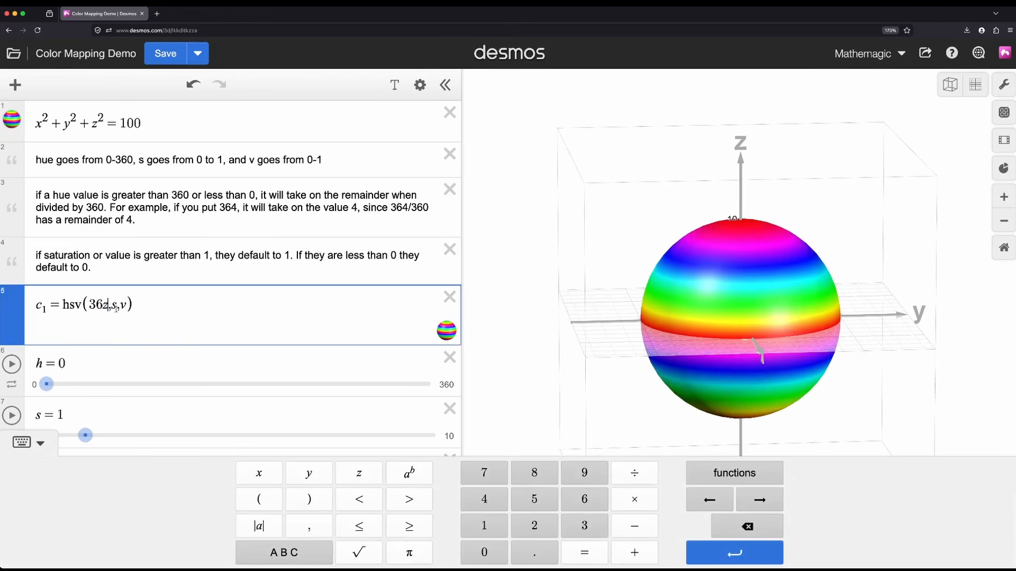
drag(597, 334, 622, 345)
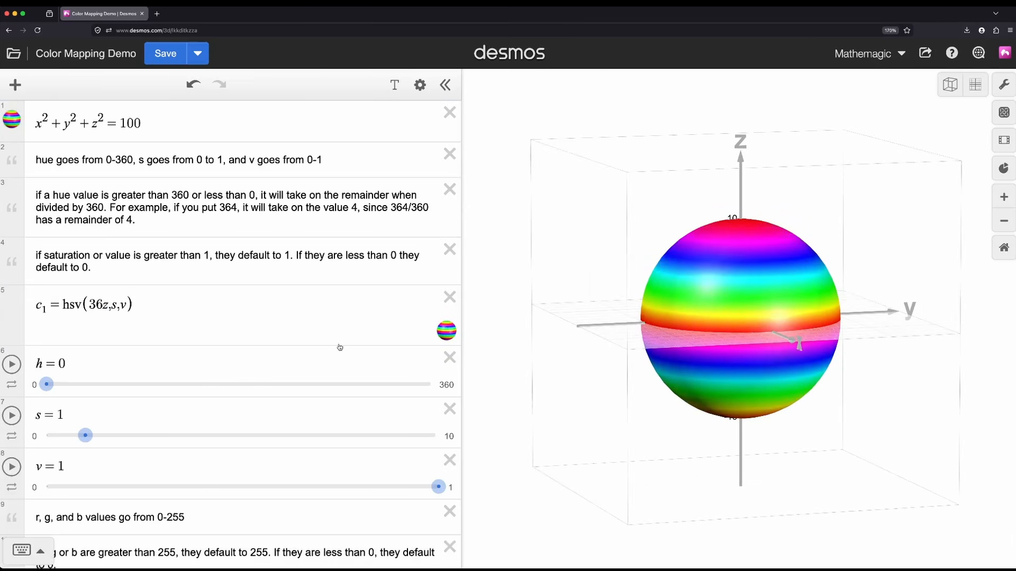
Step: Set the hue in c₁ to 36xy, and extend it to 36xyz, viewing the sphere each time
double_click(104, 306)
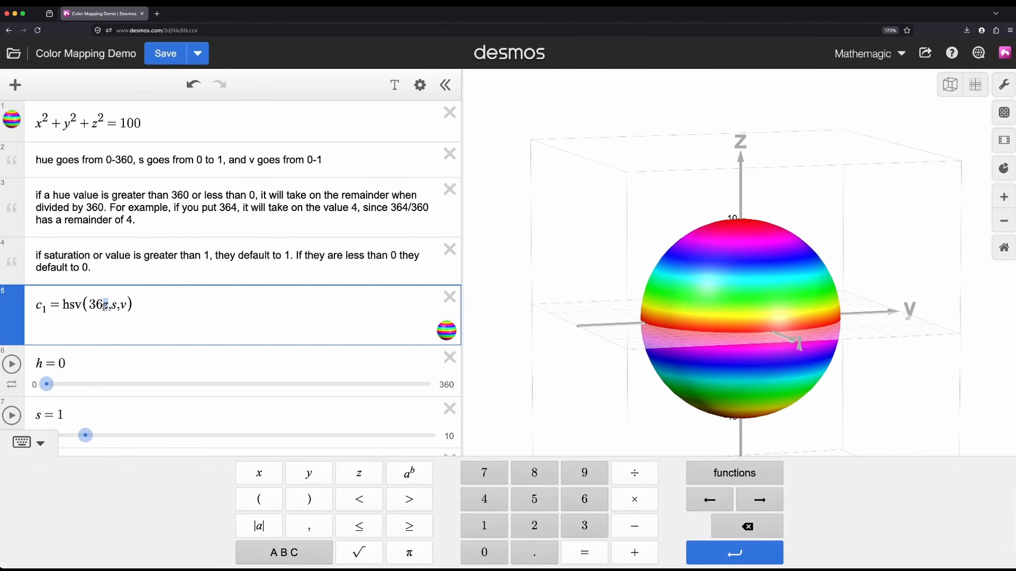
text(xy)
drag(751, 323, 691, 349)
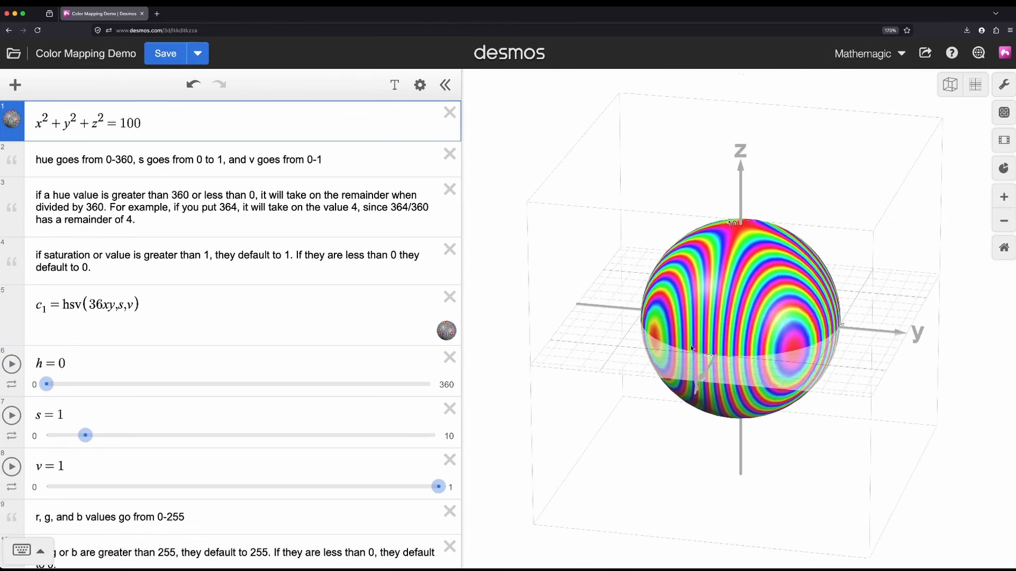
click(114, 307)
text(z)
drag(625, 276, 666, 279)
drag(119, 306, 107, 306)
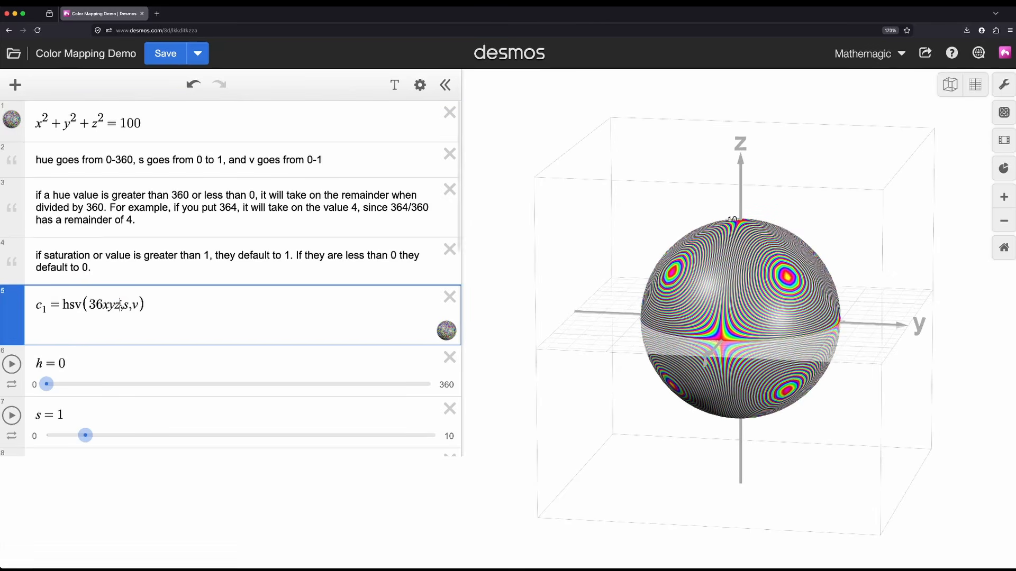
scroll(122, 300, down, 2)
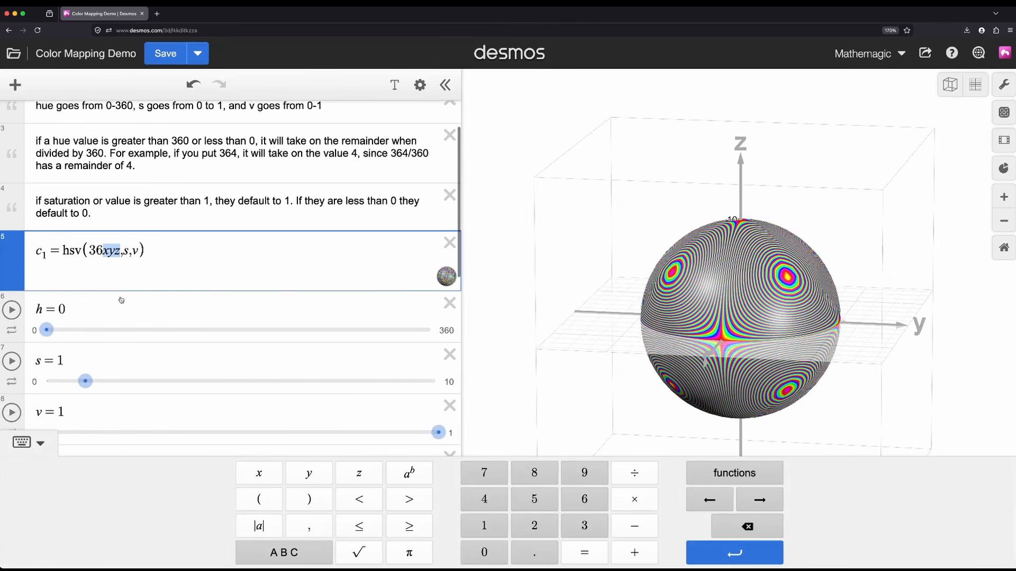
scroll(196, 300, up, 3)
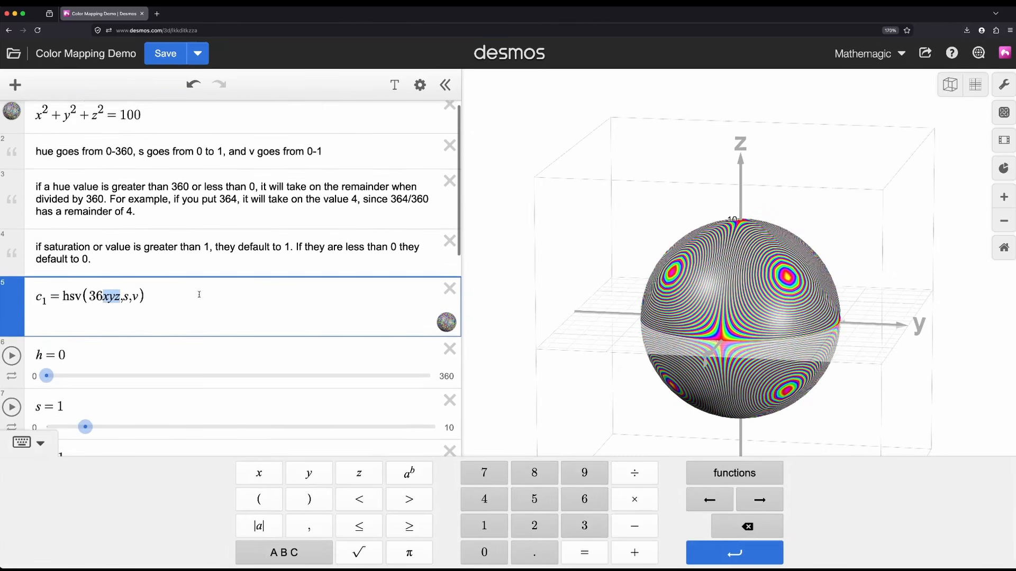
scroll(198, 298, down, 4)
scroll(199, 298, up, 1)
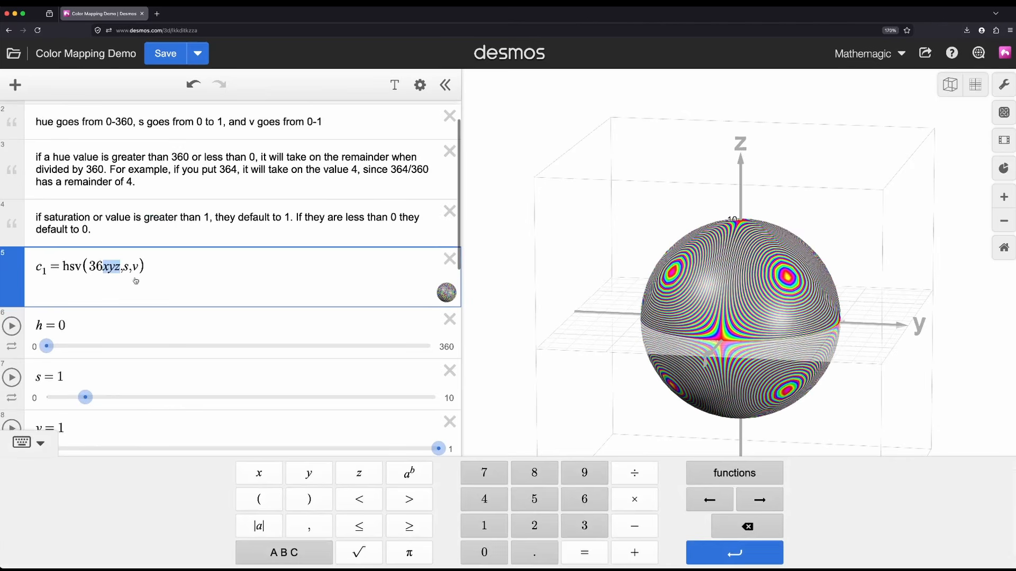
scroll(151, 251, up, 2)
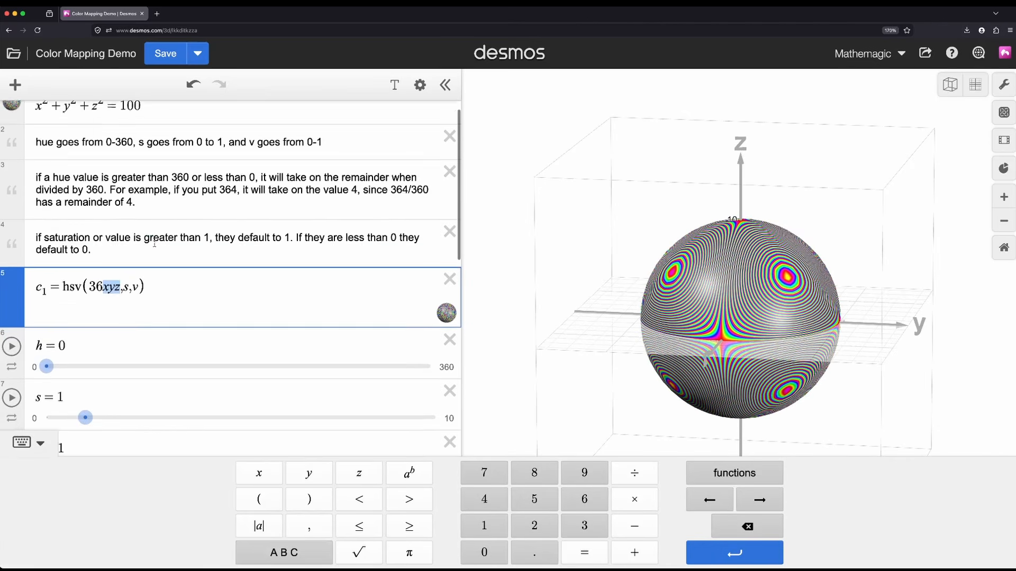
Step: Recolor the sphere x²+y²+z²=100 with the custom rgb color c₂, and finish editing the list
click(420, 85)
click(41, 124)
click(16, 127)
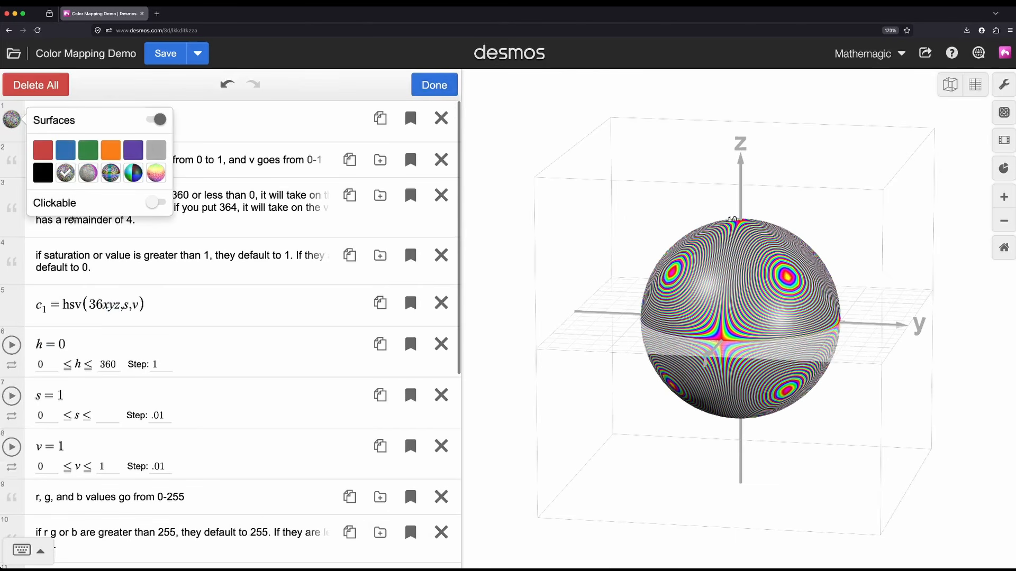
click(43, 173)
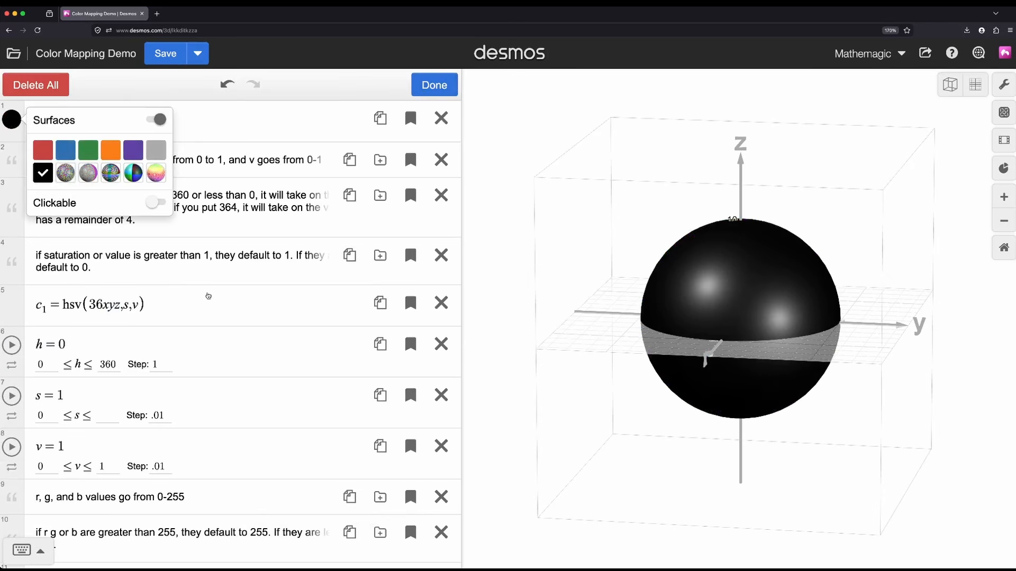
click(208, 296)
Step: Replace the red component r₁ in c₂ with mod(x,255), and view the sphere from several sides
scroll(208, 296, down, 6)
click(126, 306)
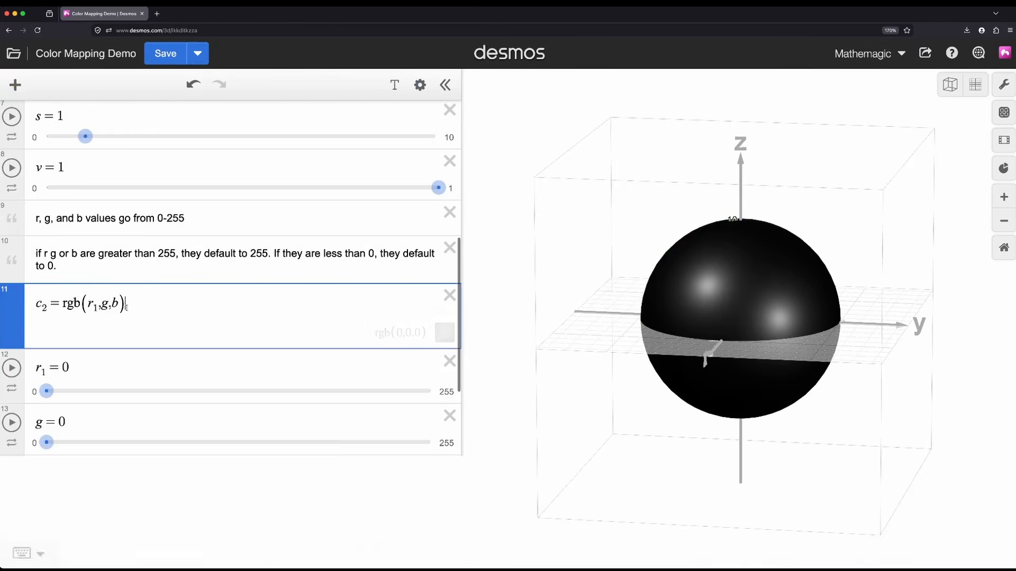
double_click(96, 353)
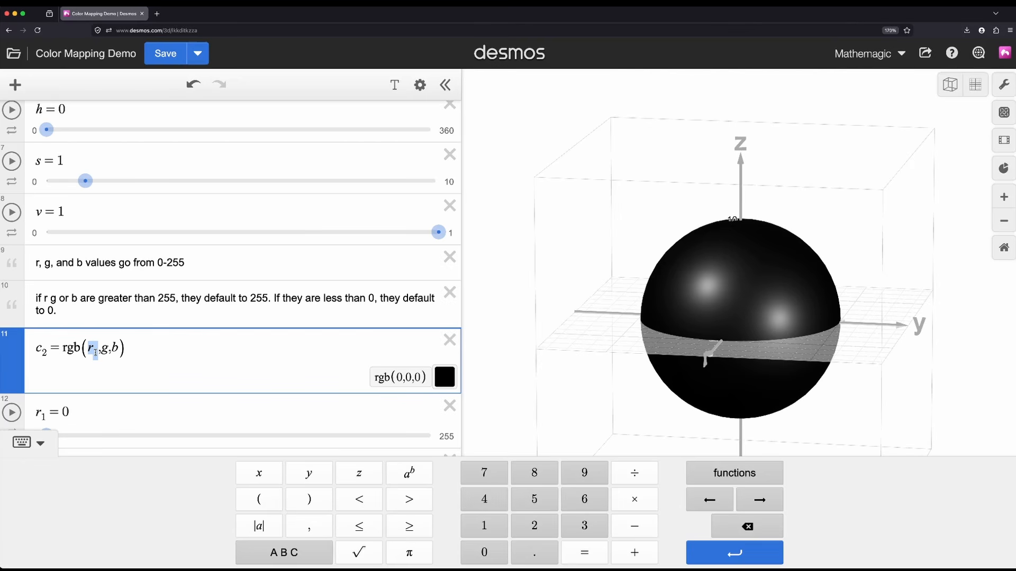
text(mod()
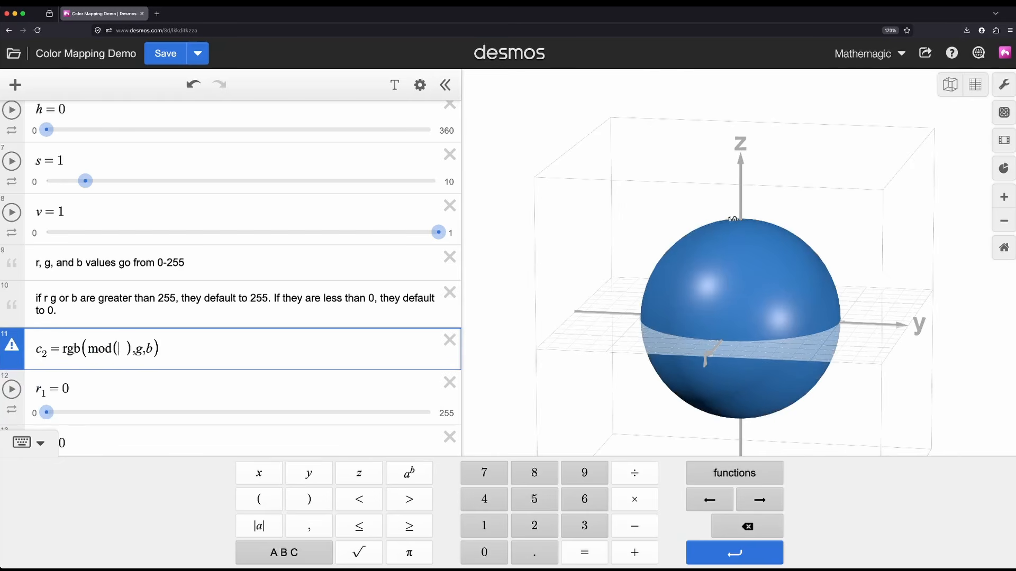
text(x,)
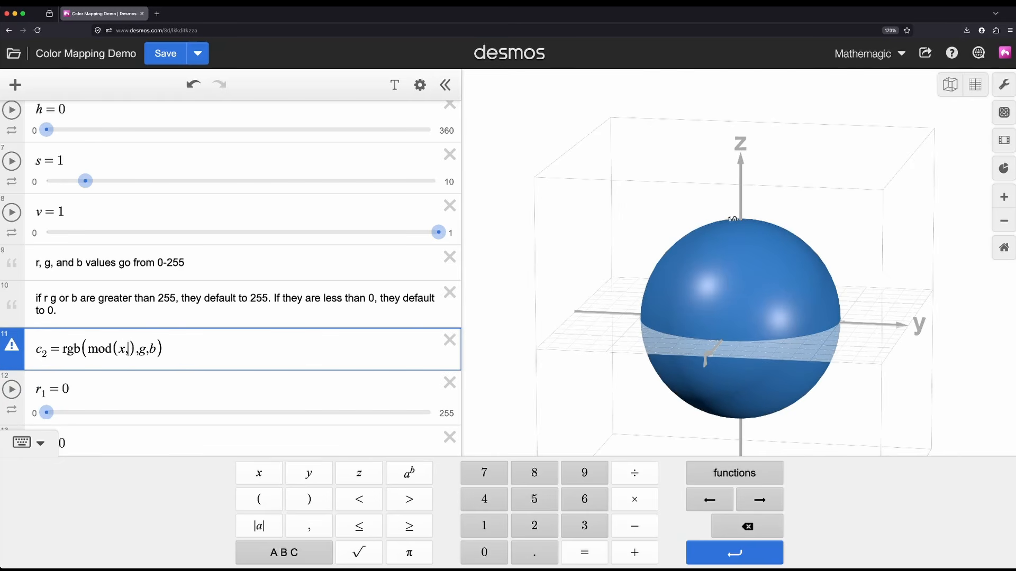
text(255)
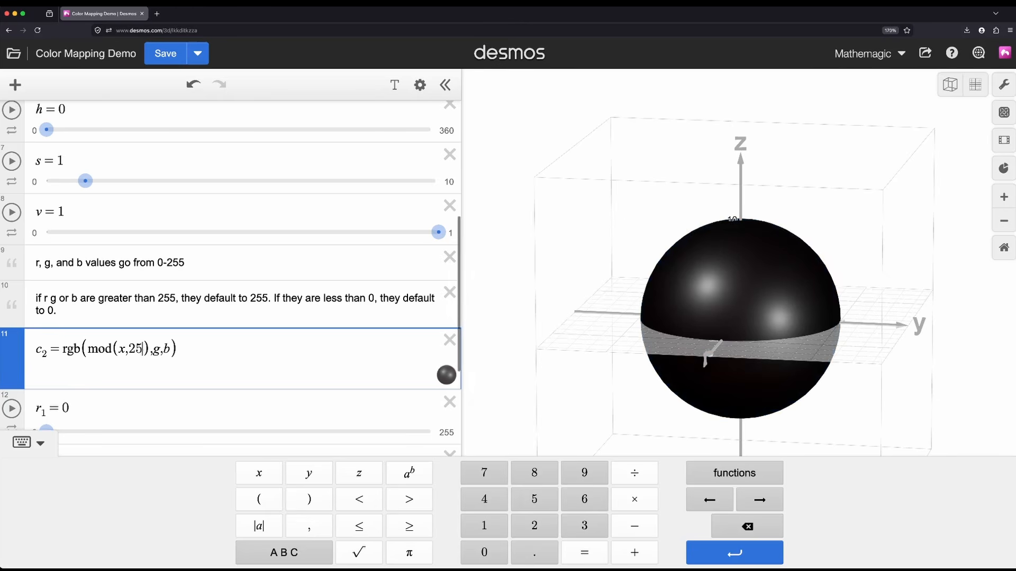
drag(734, 308, 601, 312)
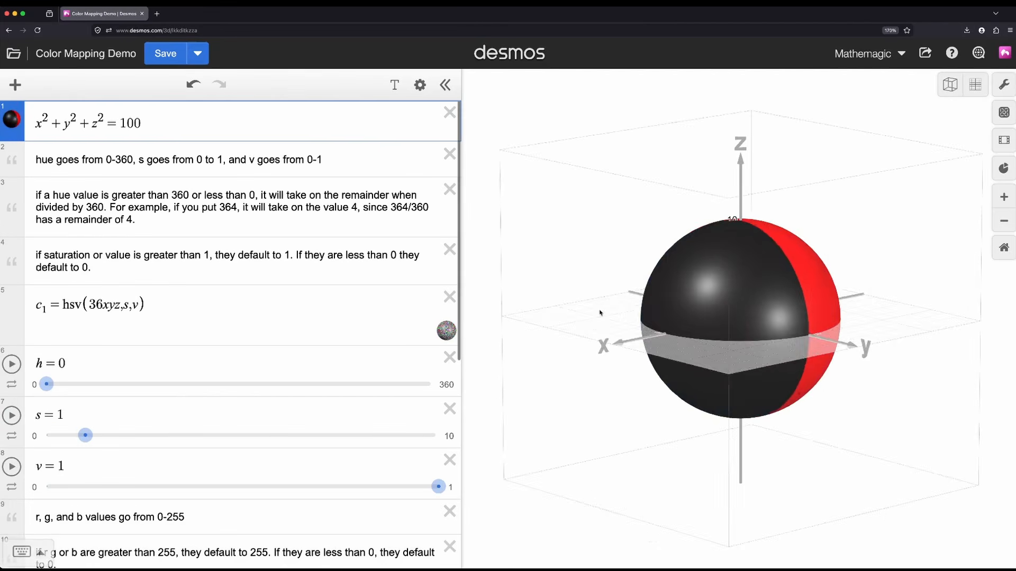
drag(762, 300, 660, 292)
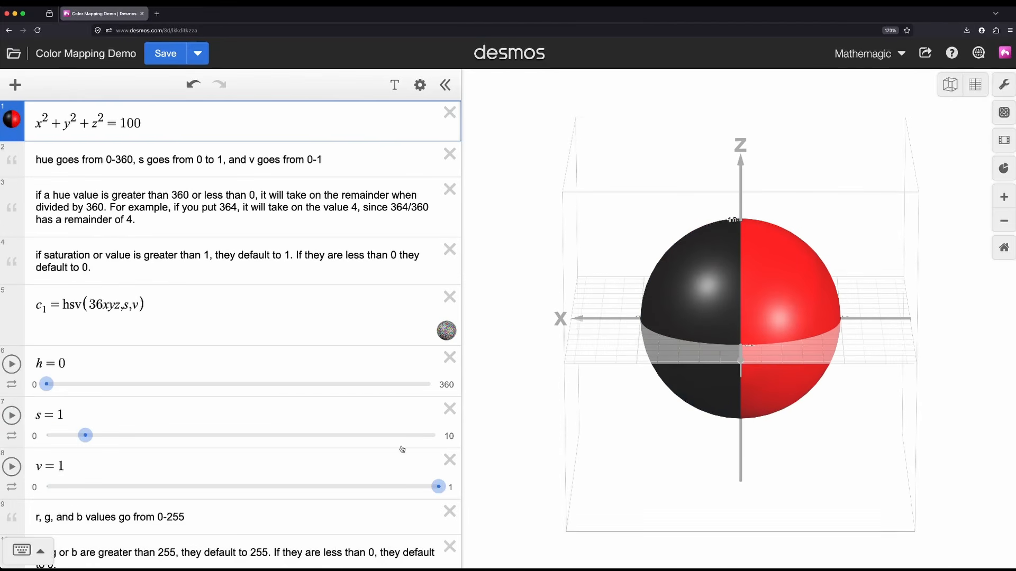
Step: Scale the x in c₂'s red component so it reads mod(25x,255), and view the sphere's red gradient
scroll(349, 413, down, 5)
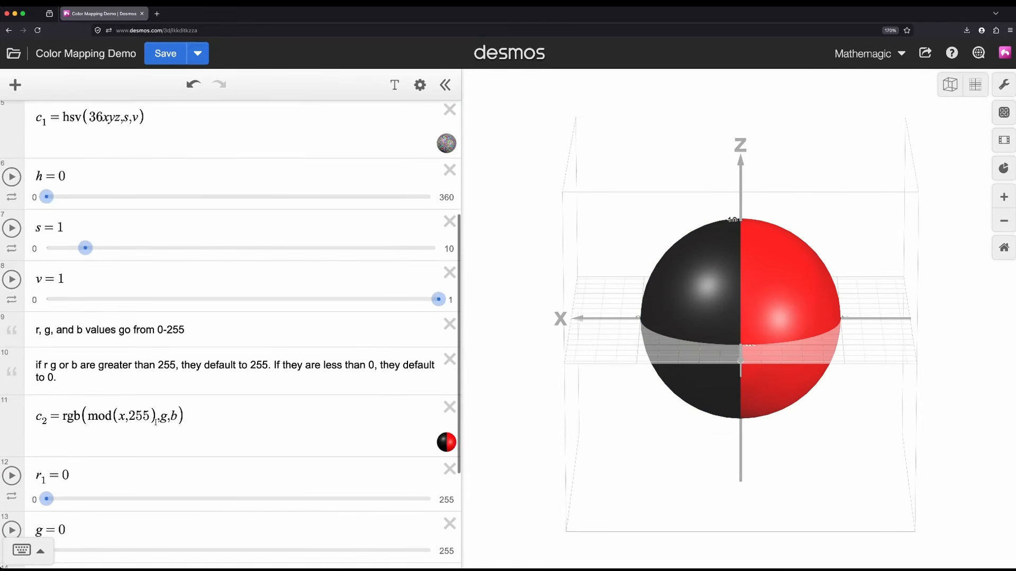
click(122, 416)
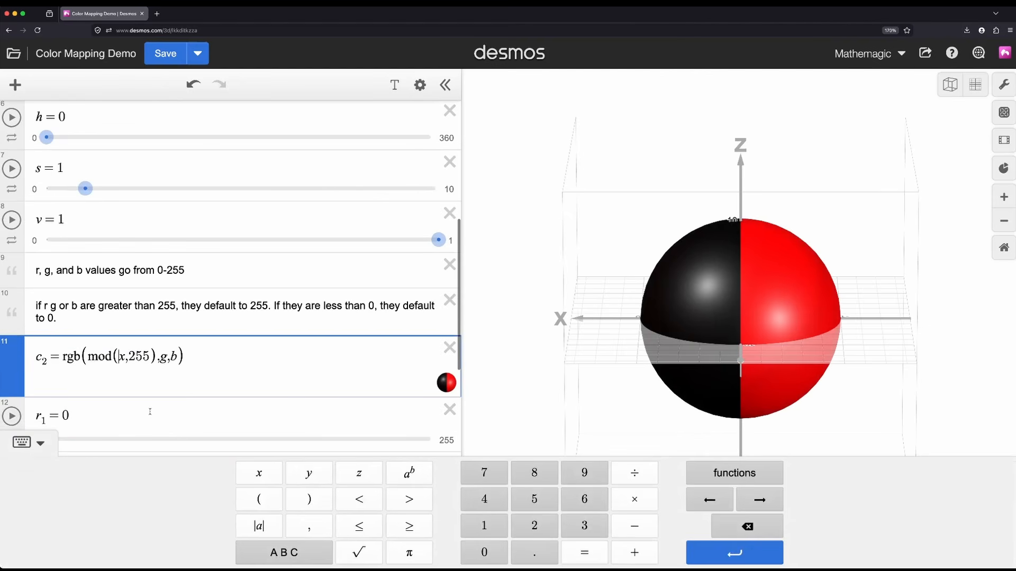
text(25)
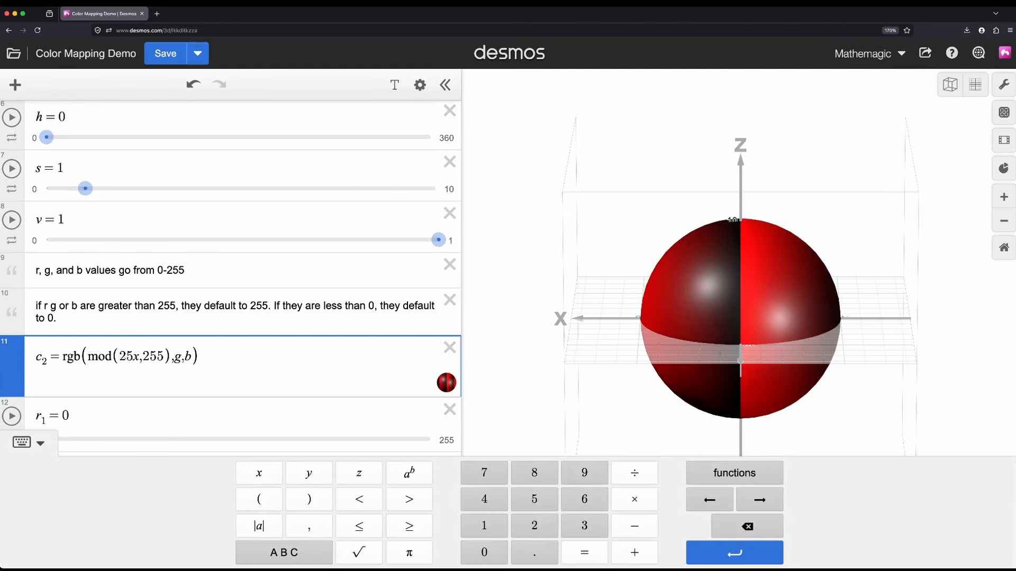
drag(851, 378, 816, 405)
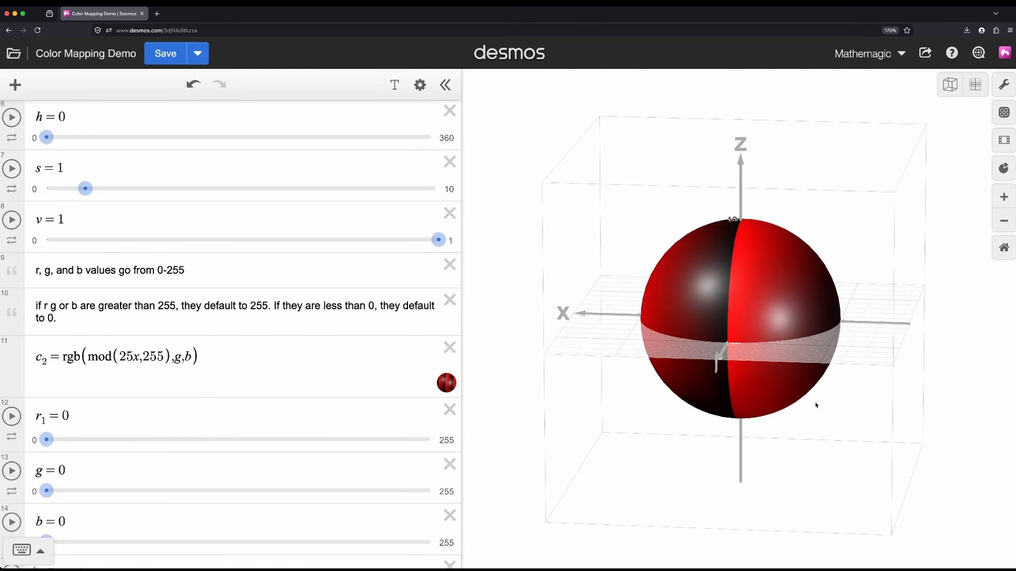
double_click(124, 355)
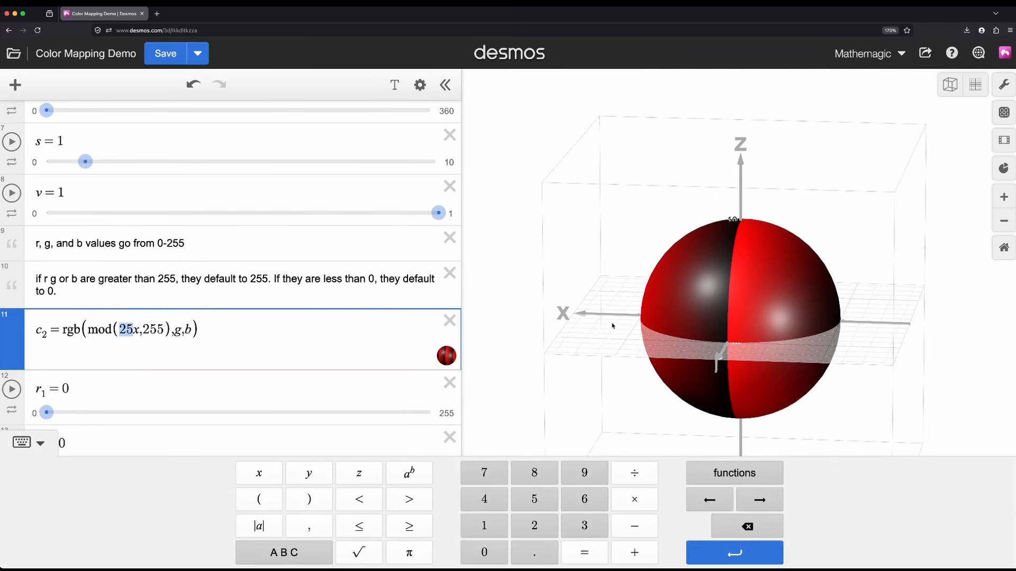
drag(613, 326, 882, 370)
Step: Replace the green component g in c₂ with mod(25y,255), and view the recolored sphere
double_click(176, 330)
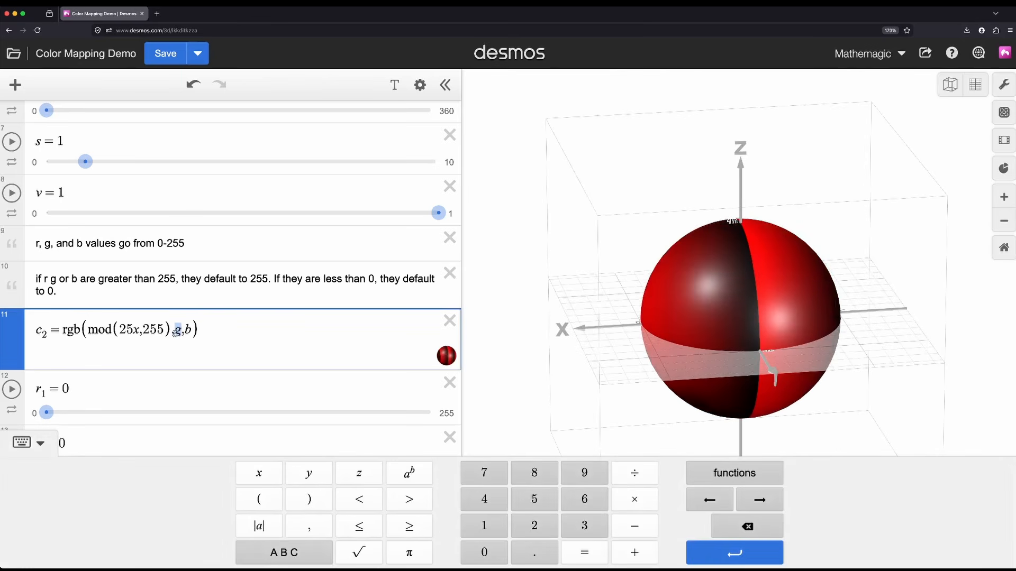
text(mod(2)
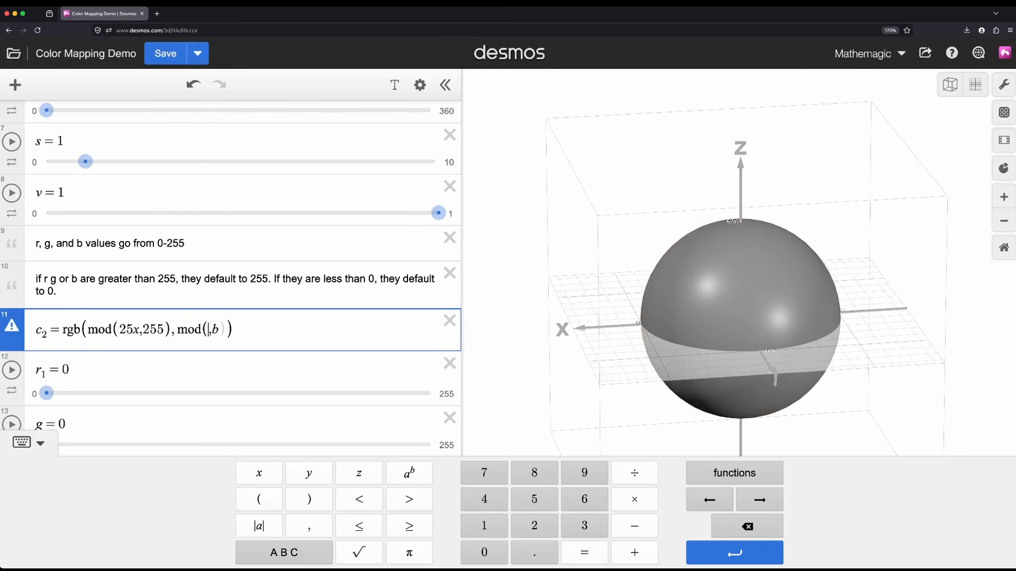
text(5y,255))
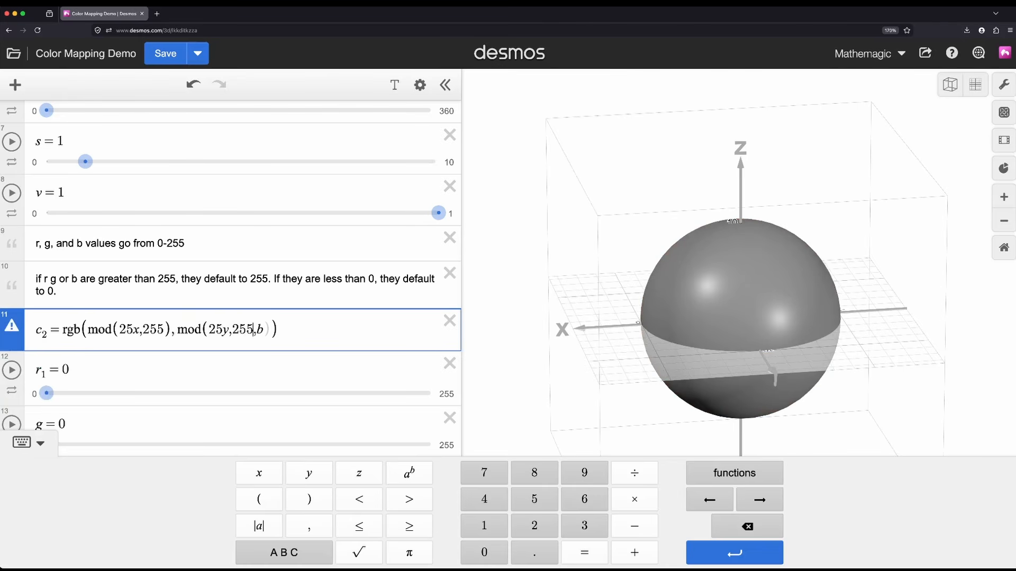
drag(521, 247, 567, 352)
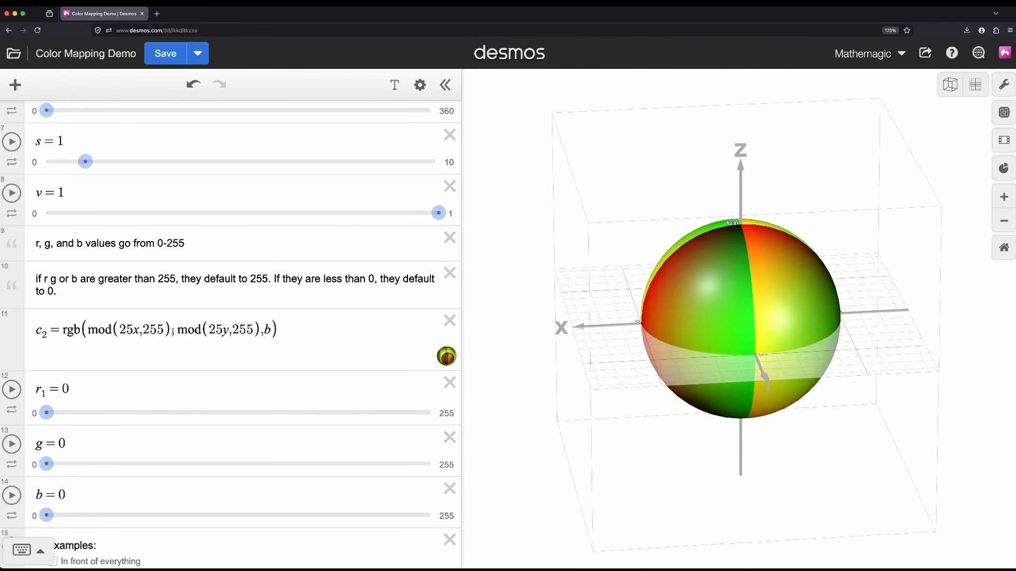
Step: Change the divisor in c₂'s red component to 300, and settle on 100 so it reads mod(25x,100)
drag(165, 330, 147, 332)
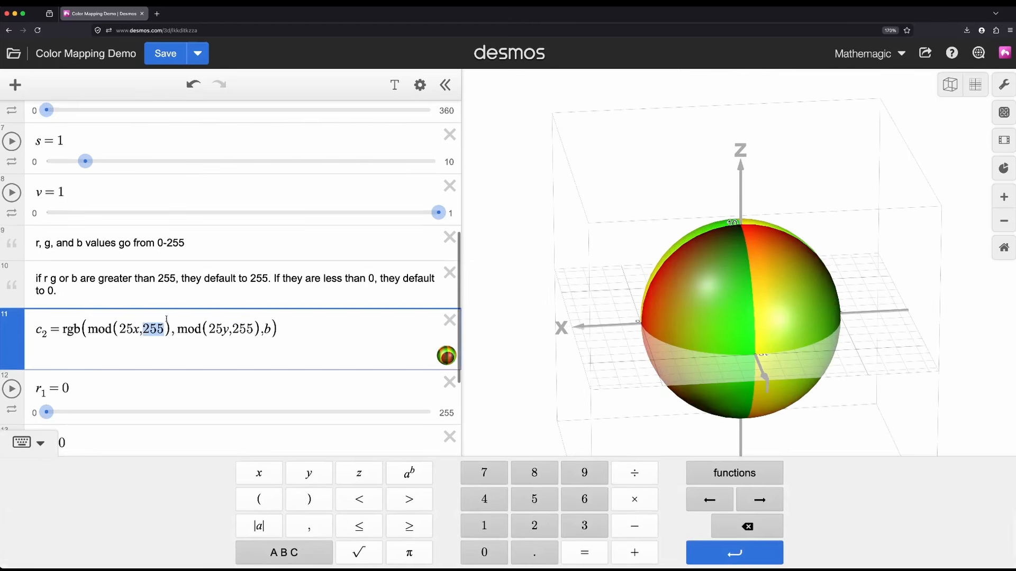
scroll(170, 322, down, 1)
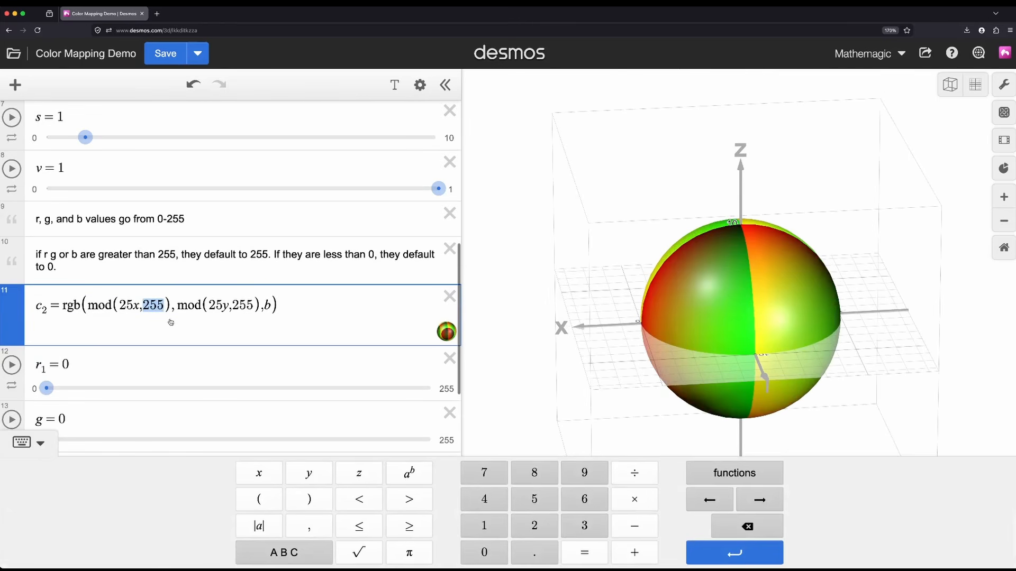
text(300)
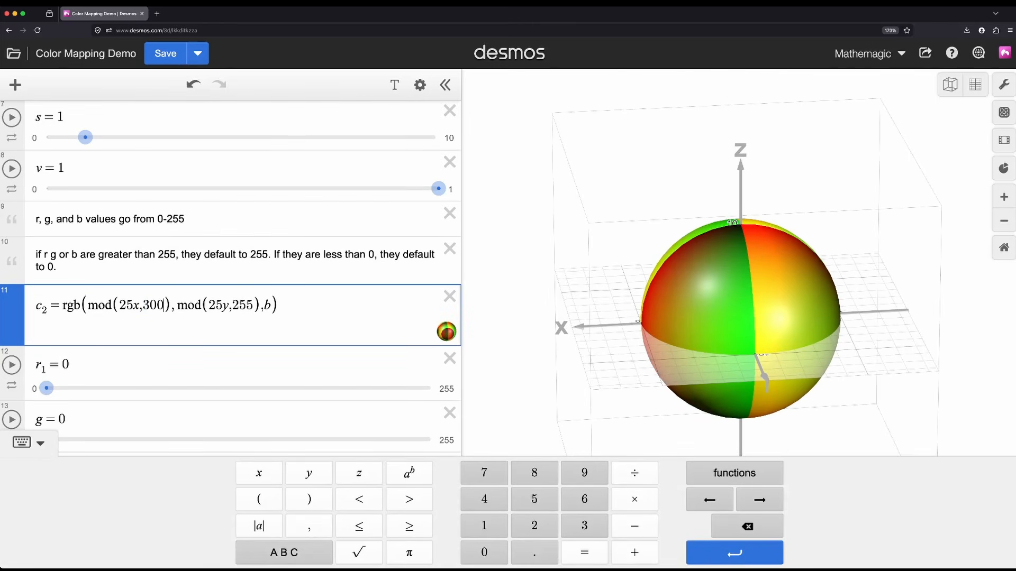
key(BackSpace)
key(BackSpace)
key(BackSpace)
key(BackSpace)
text(,100)
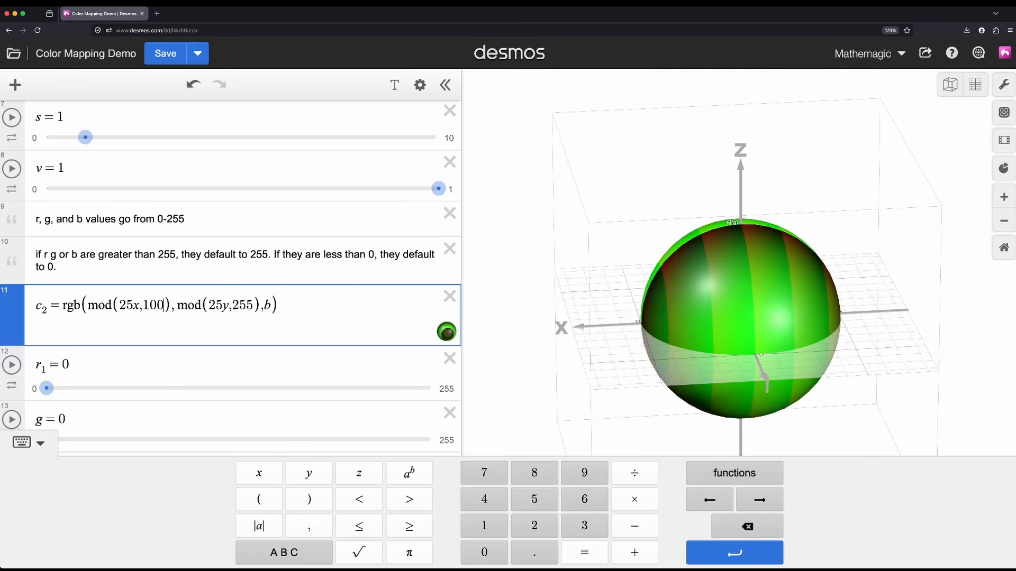
text(0)
key(BackSpace)
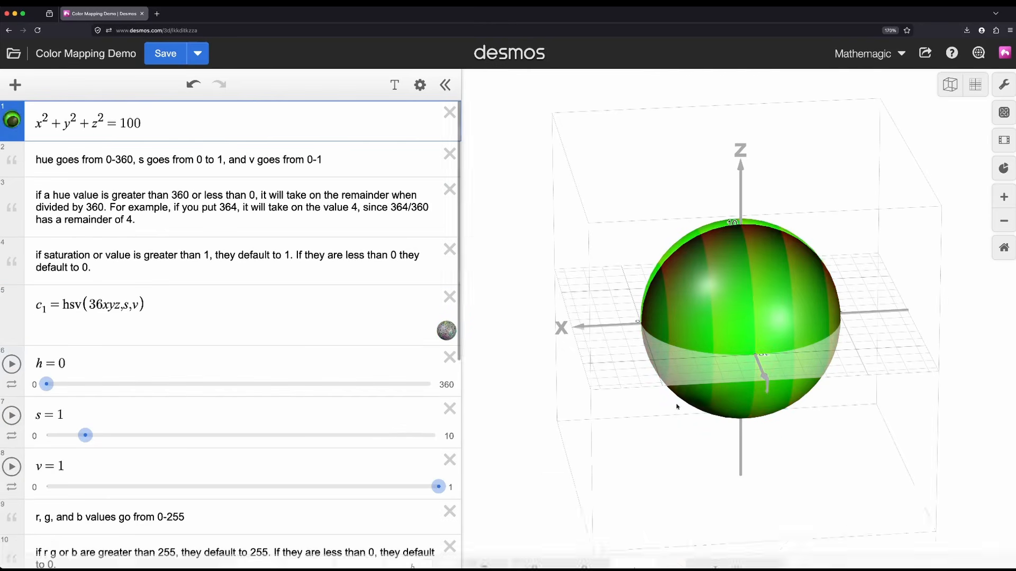
Step: Examine the sphere's red and green banding from several sides and zoom levels, comparing it with the c₂ expression
drag(676, 408, 793, 383)
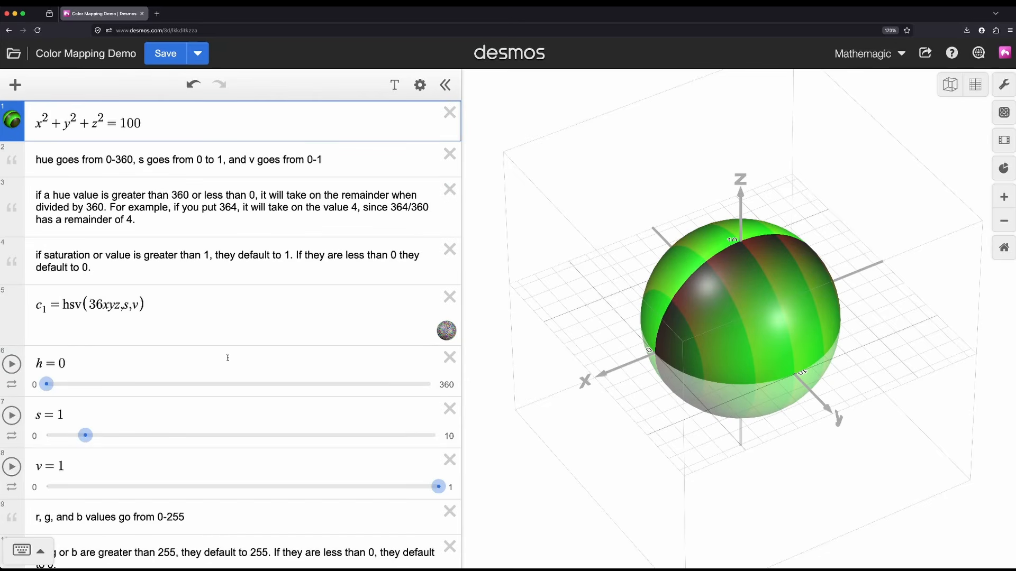
scroll(228, 358, down, 5)
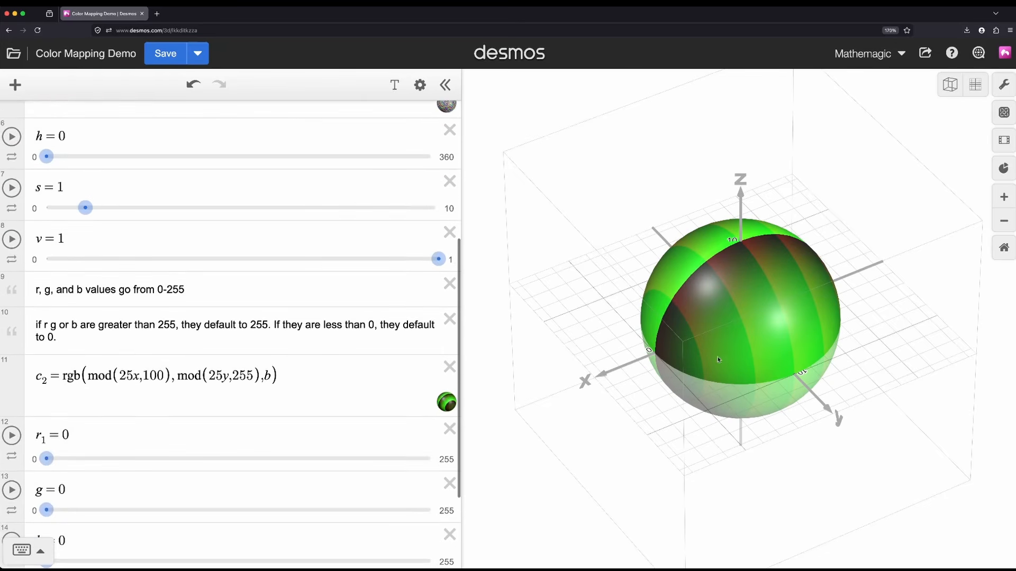
drag(718, 360, 851, 369)
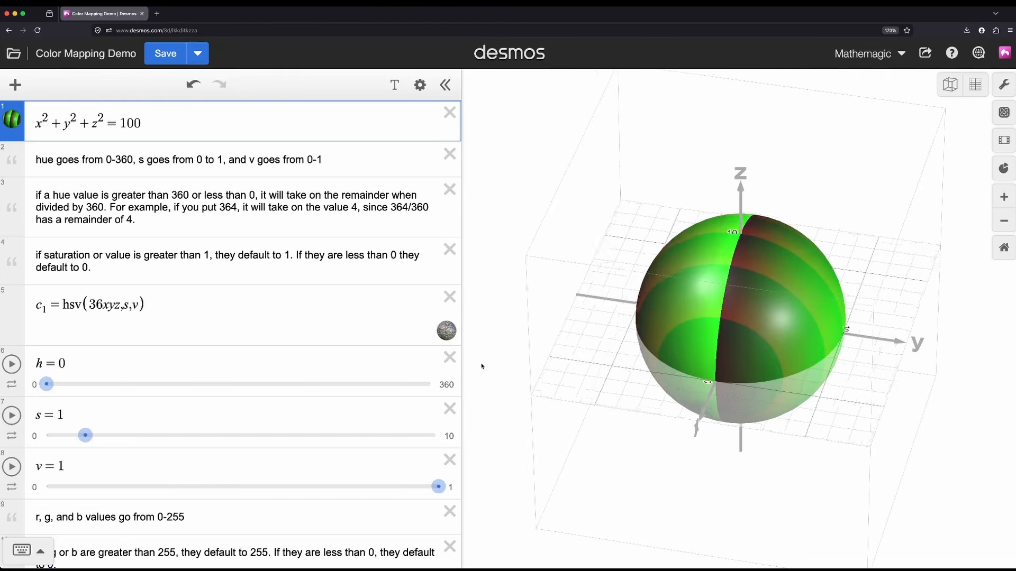
scroll(482, 366, up, 5)
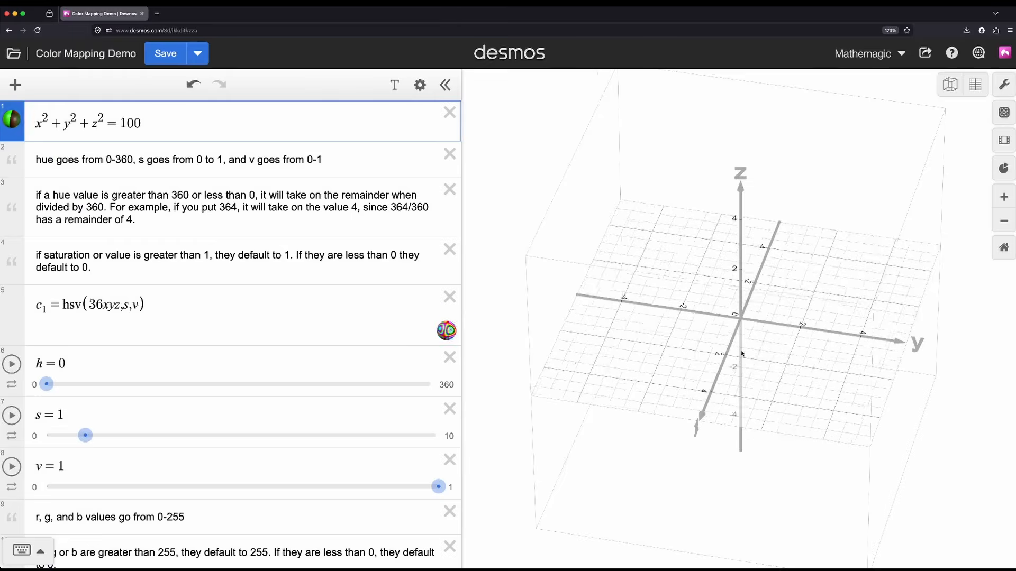
scroll(742, 354, down, 5)
scroll(741, 353, up, 2)
scroll(741, 353, down, 3)
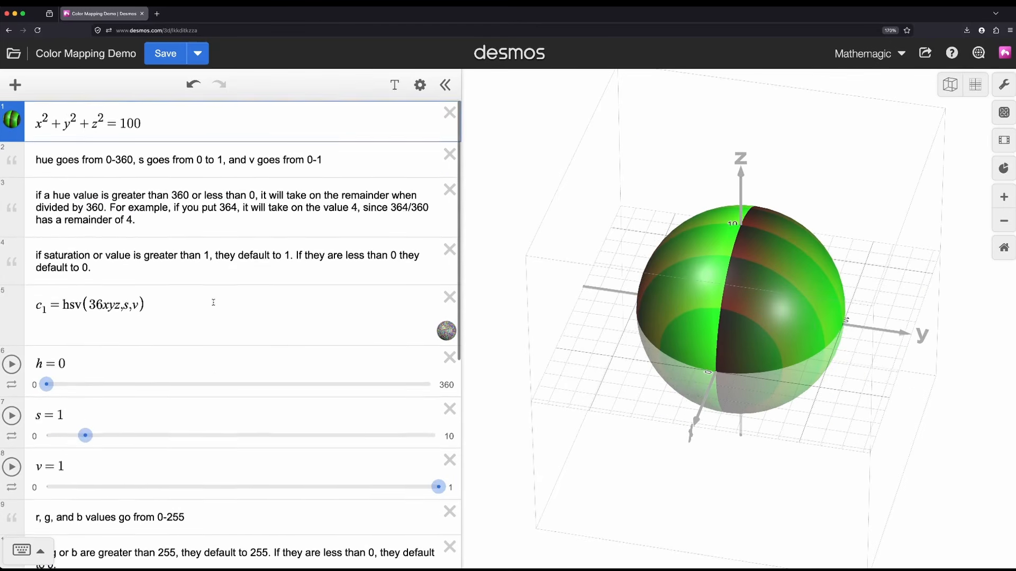
scroll(210, 305, down, 6)
scroll(280, 275, down, 1)
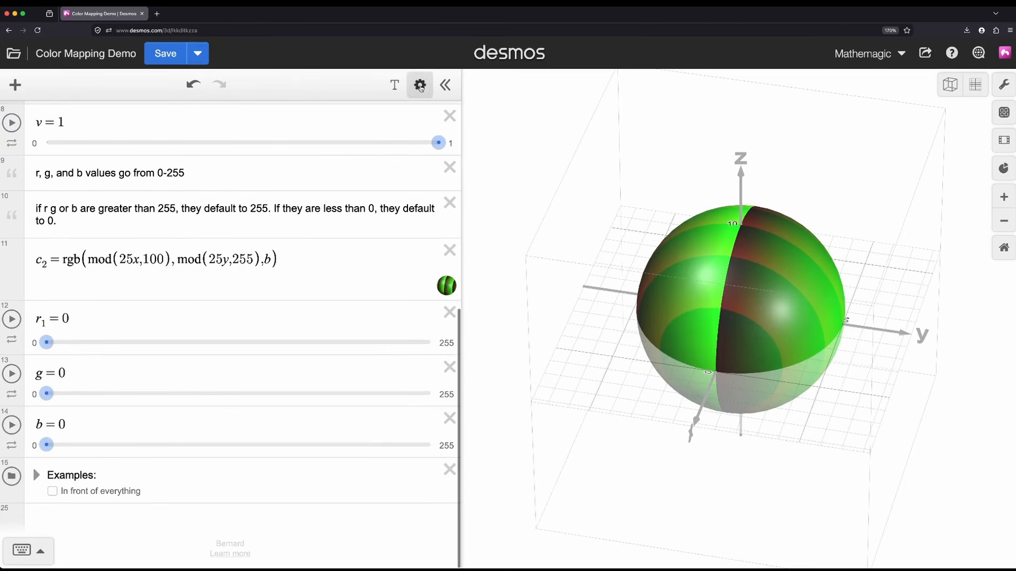
Step: Hide the sphere x²+y²+z²=100 and expand the Examples folder
scroll(111, 369, up, 7)
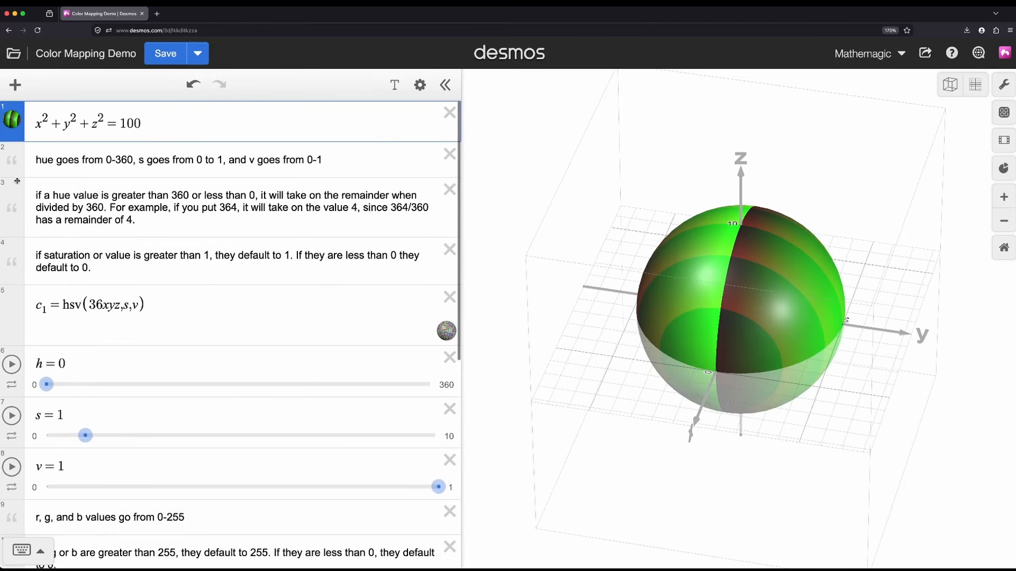
click(12, 120)
scroll(259, 371, down, 6)
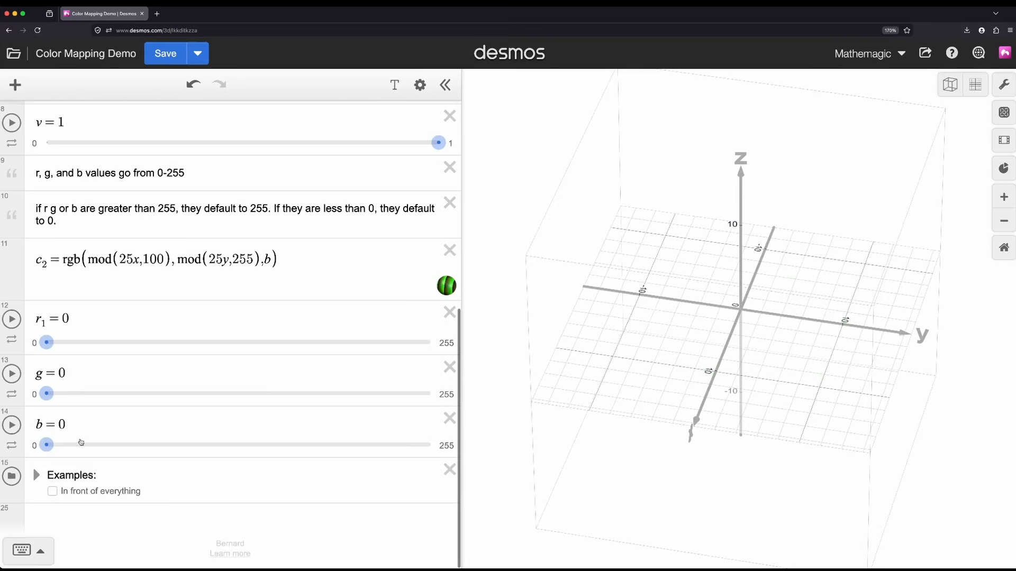
scroll(90, 450, down, 3)
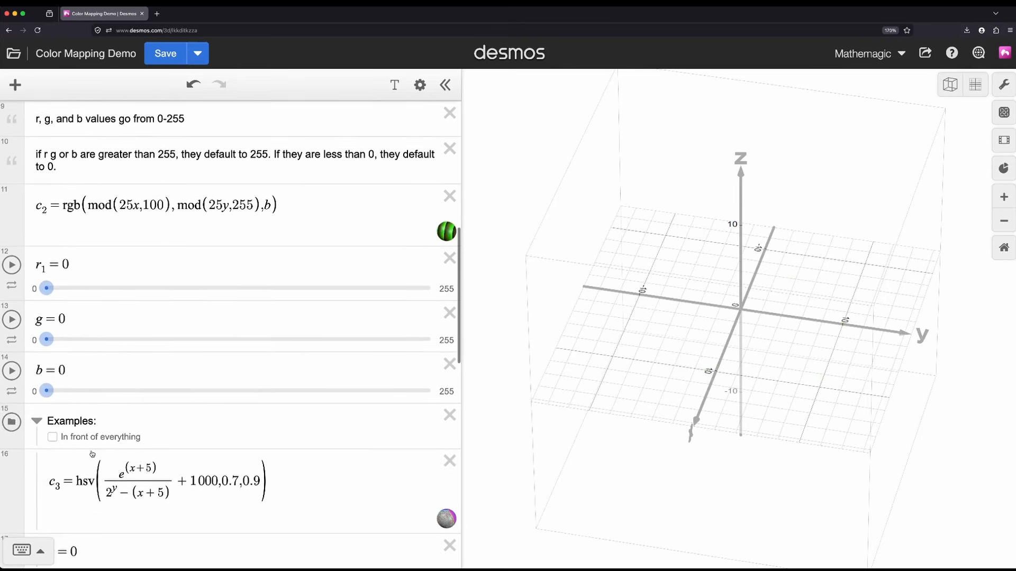
scroll(96, 447, down, 3)
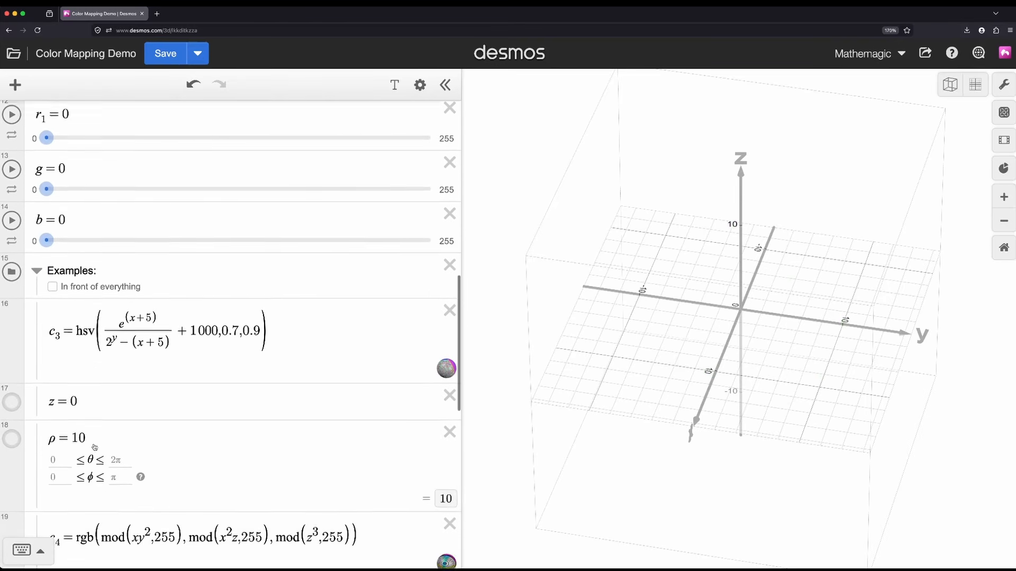
Step: Show the z=0 plane colored with c₃, viewing it from above and highlighting the hue expression in c₃
click(115, 290)
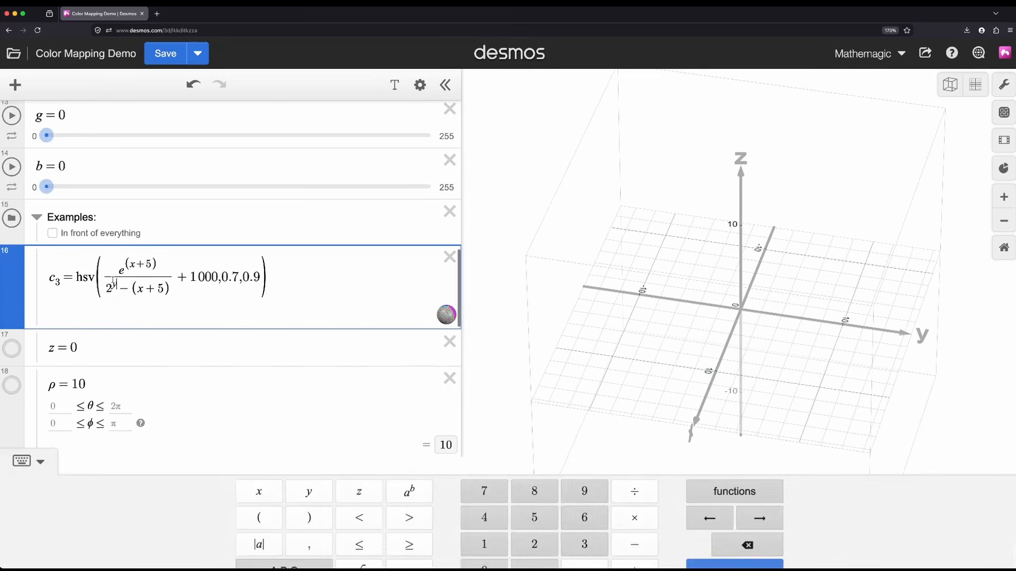
drag(106, 290, 214, 276)
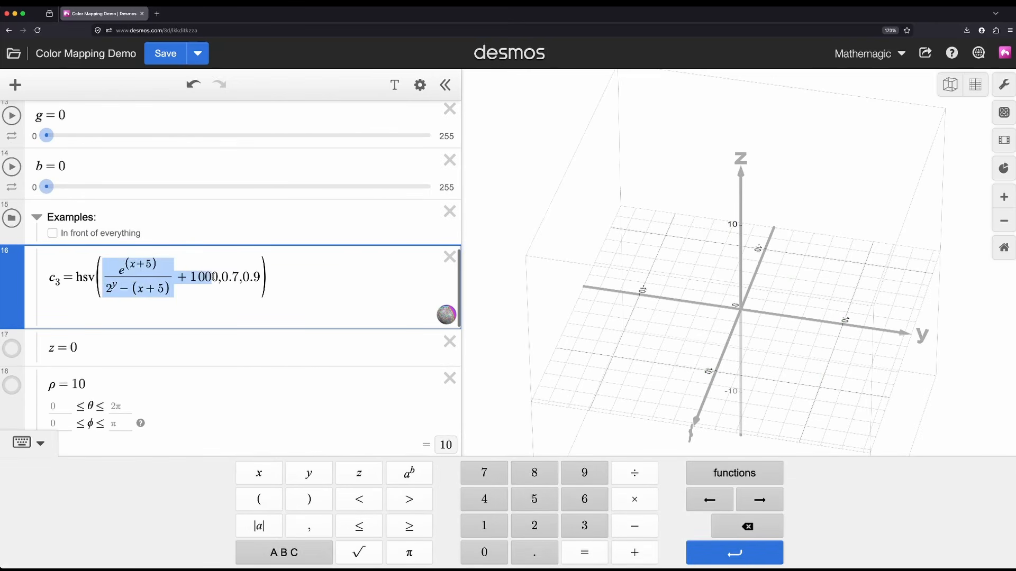
click(22, 349)
drag(685, 363, 808, 383)
click(133, 265)
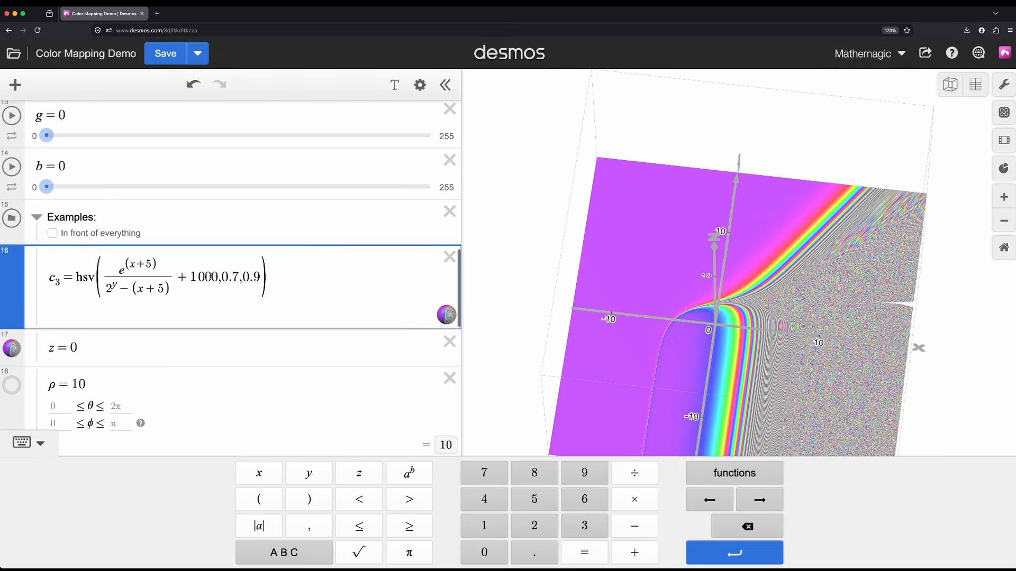
drag(217, 277, 109, 287)
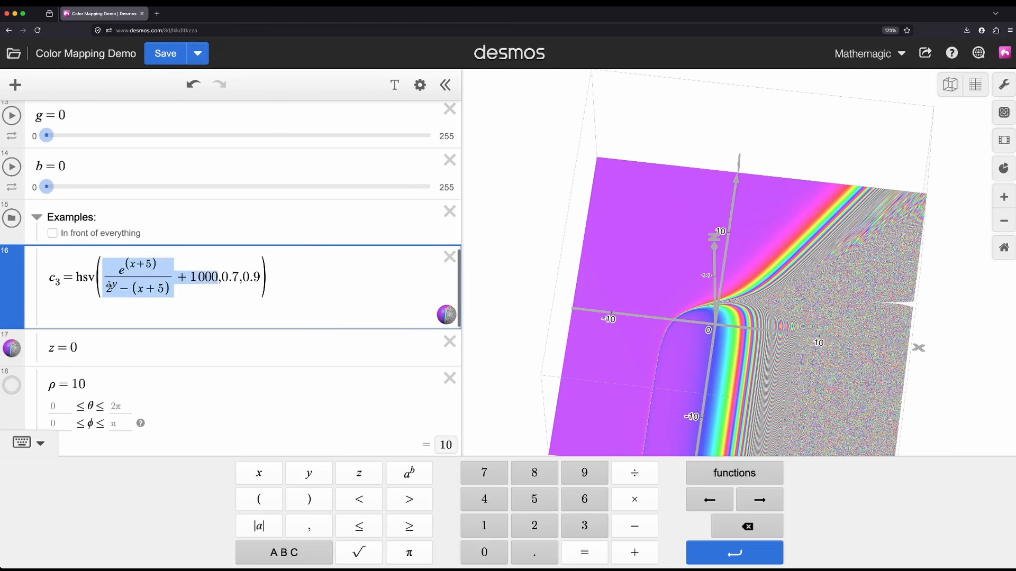
Step: Show the ρ=10 sphere beneath the z=0 plane entry, and view its c₃ coloring alongside the plane
scroll(126, 281, down, 2)
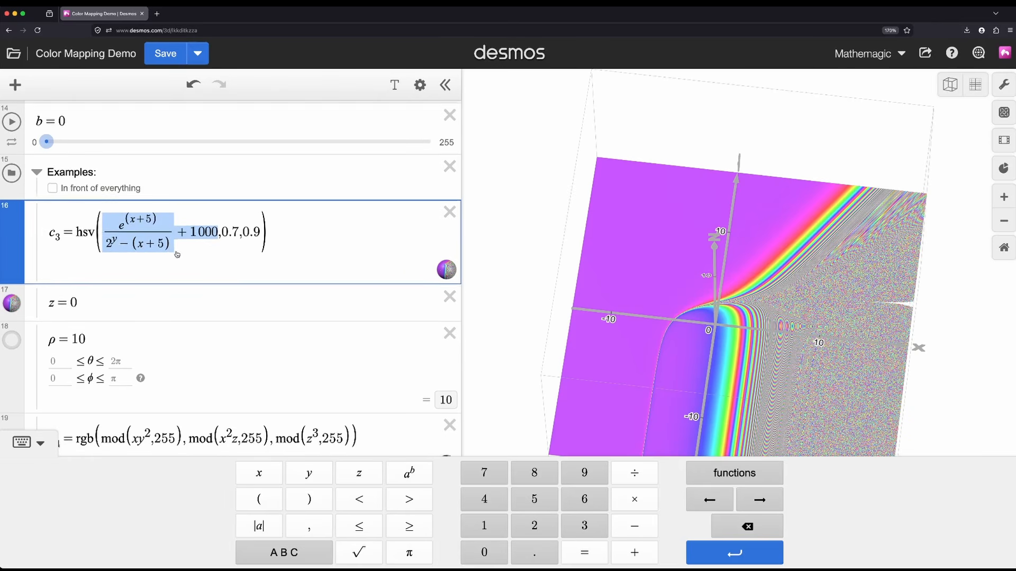
scroll(177, 252, down, 3)
scroll(176, 252, up, 2)
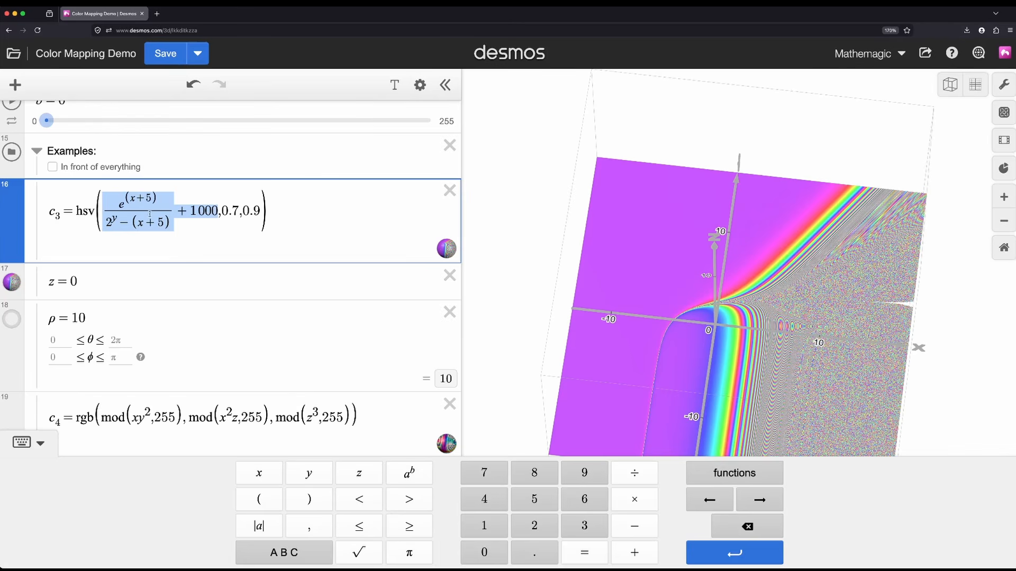
scroll(21, 319, down, 1)
click(12, 312)
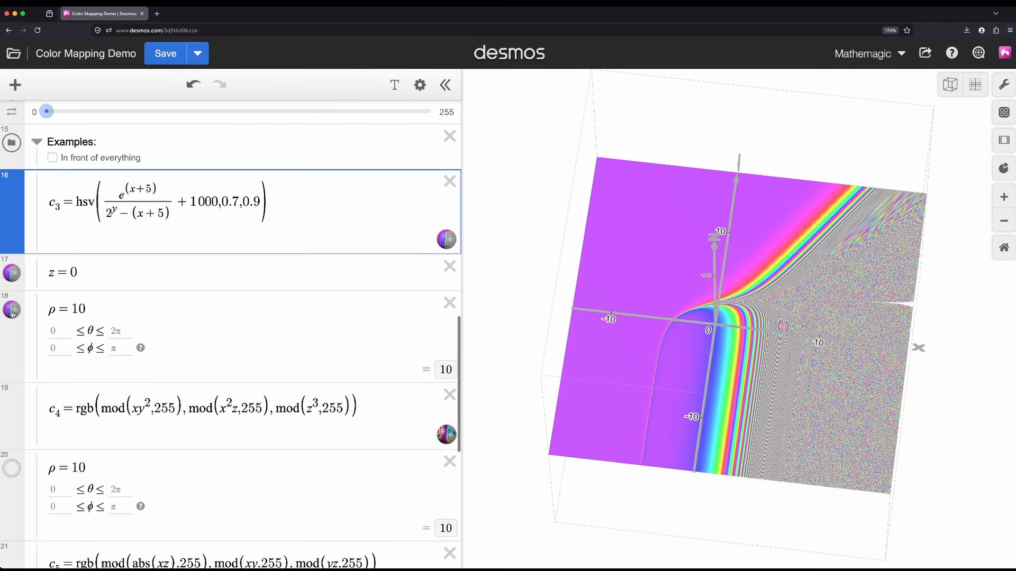
drag(615, 310, 795, 309)
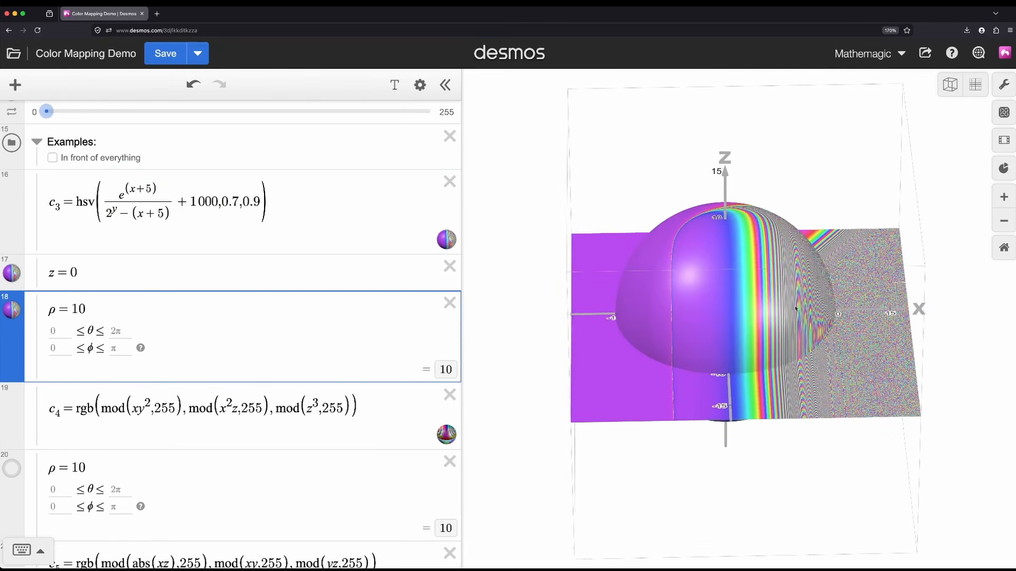
Step: Swap the displayed z=0 plane and c₃-colored sphere for the ρ=10 sphere colored with c₄, and view it from several sides
click(11, 274)
click(11, 309)
scroll(87, 323, down, 2)
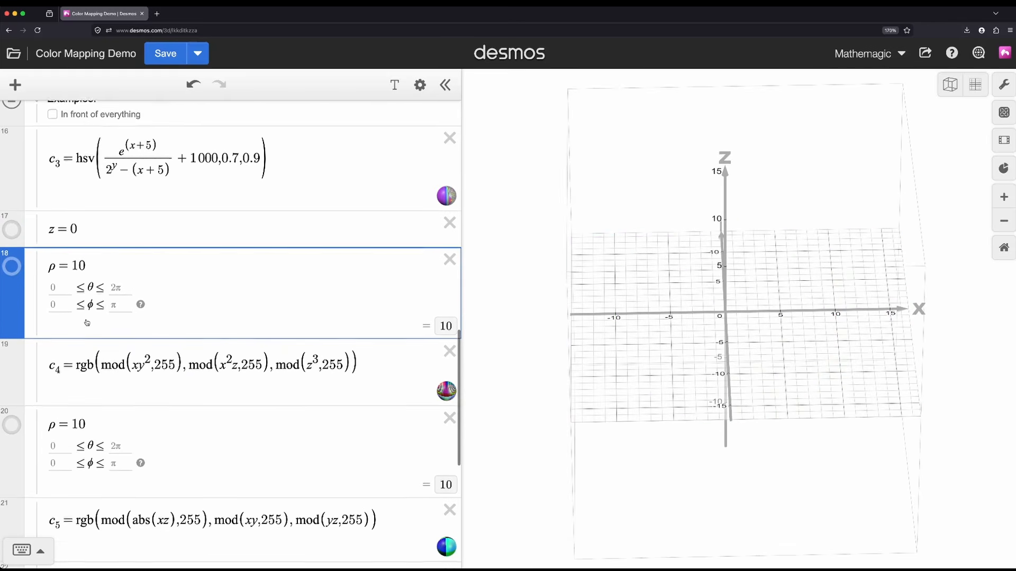
scroll(86, 323, down, 2)
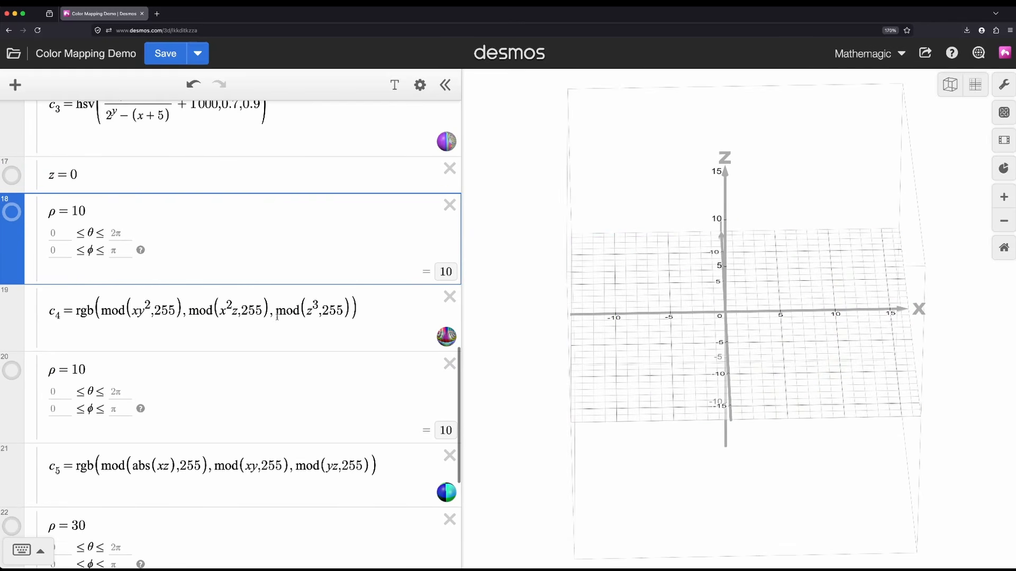
double_click(149, 309)
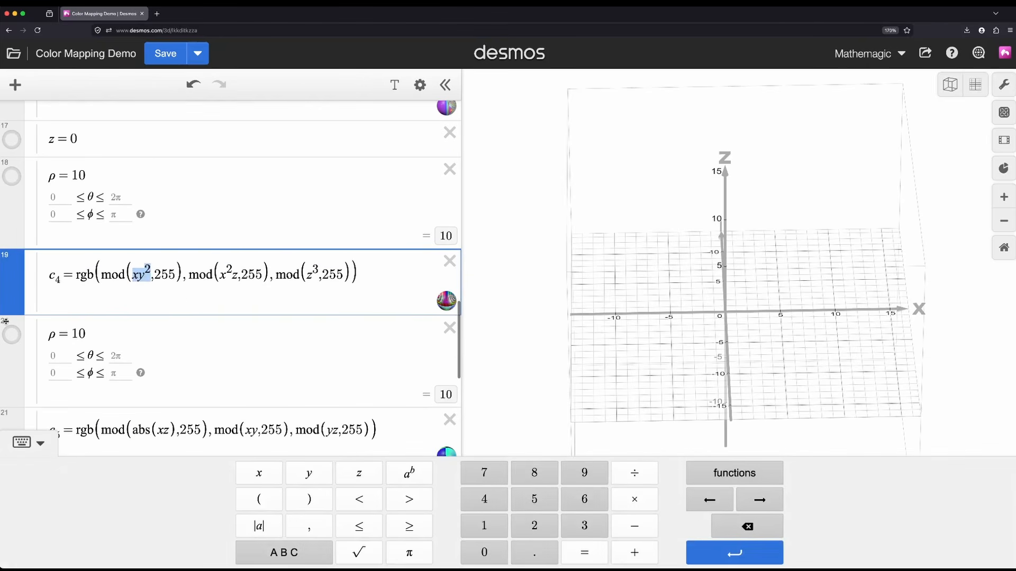
click(11, 335)
drag(737, 390, 637, 340)
drag(751, 317, 706, 334)
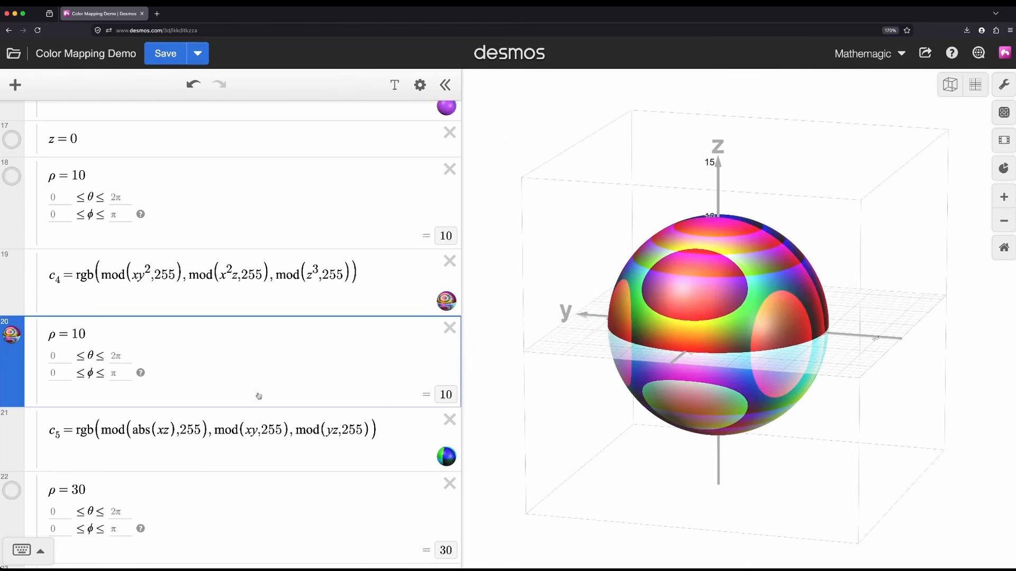
Step: Swap the c₄-colored sphere for the ρ=30 sphere colored with c₅, highlighting the abs function in c₅
scroll(254, 391, down, 1)
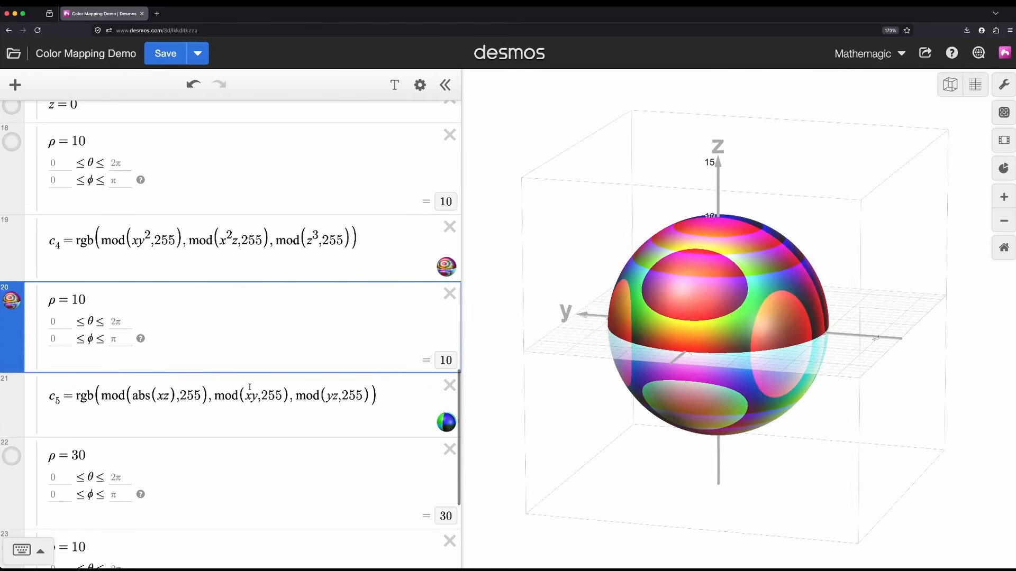
double_click(134, 398)
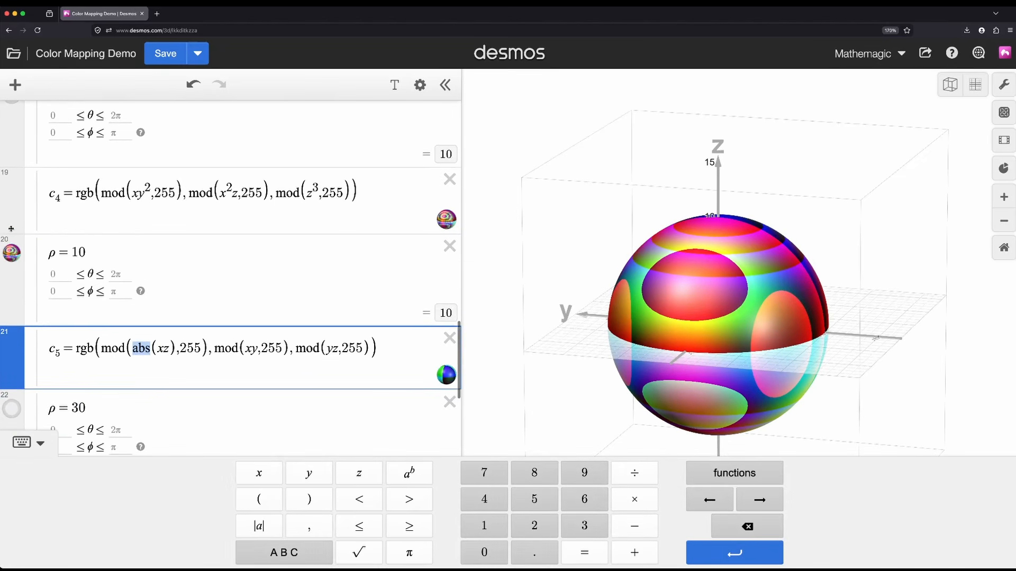
click(14, 259)
scroll(106, 249, down, 1)
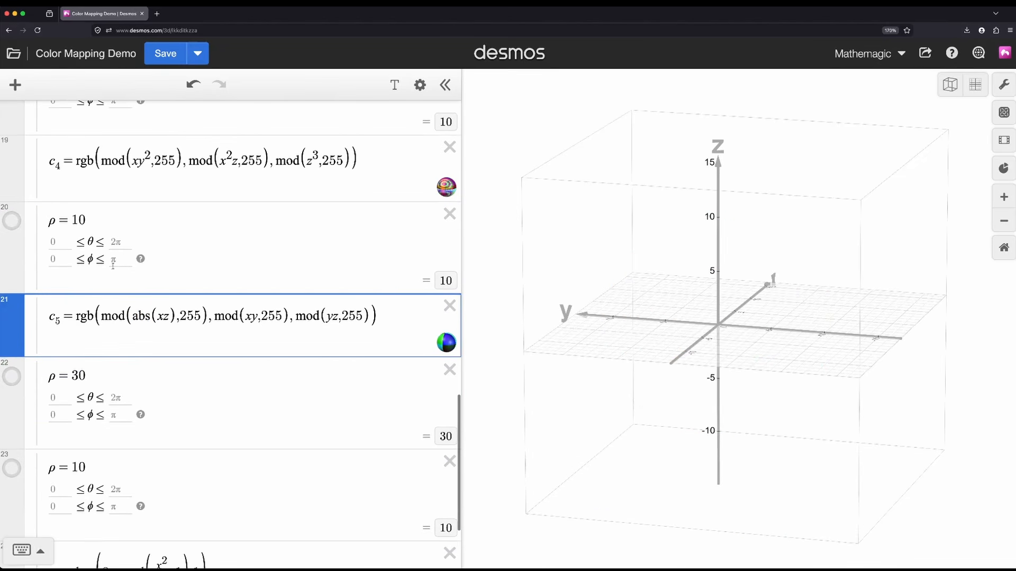
click(12, 377)
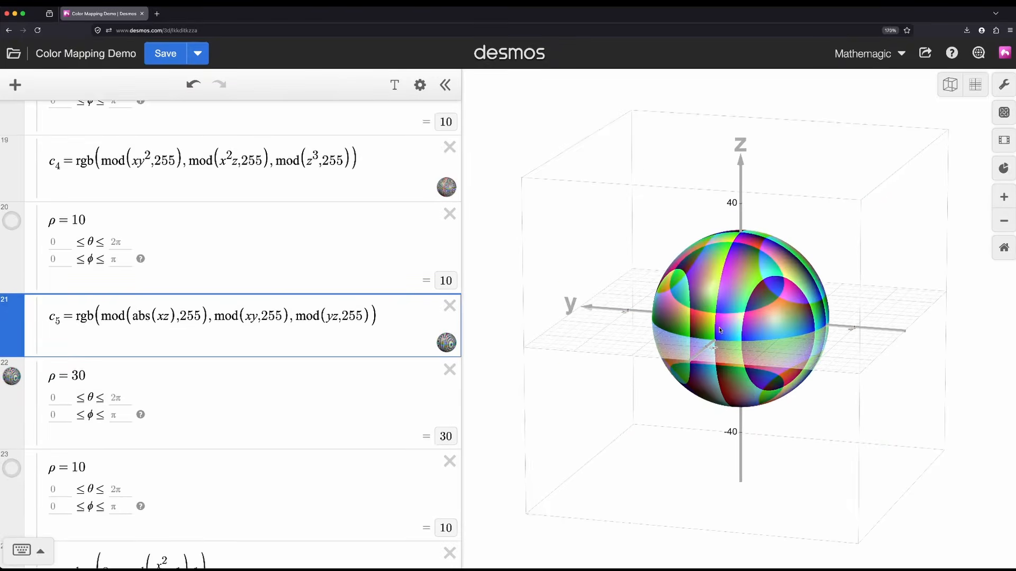
Step: View the c₅-colored ρ=30 sphere up close and from several sides
scroll(719, 329, up, 5)
drag(720, 329, 346, 335)
scroll(825, 349, down, 5)
scroll(751, 342, up, 5)
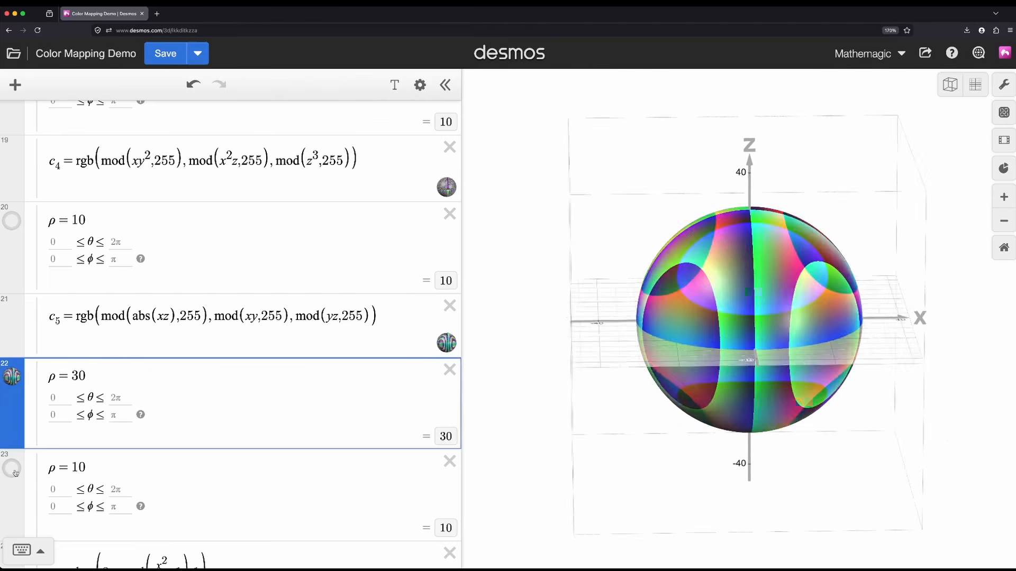
Step: Hide the ρ=30 sphere and highlight the saturation expression mod(x²/10,1) and its modulus 1 in c₆
scroll(93, 389, down, 3)
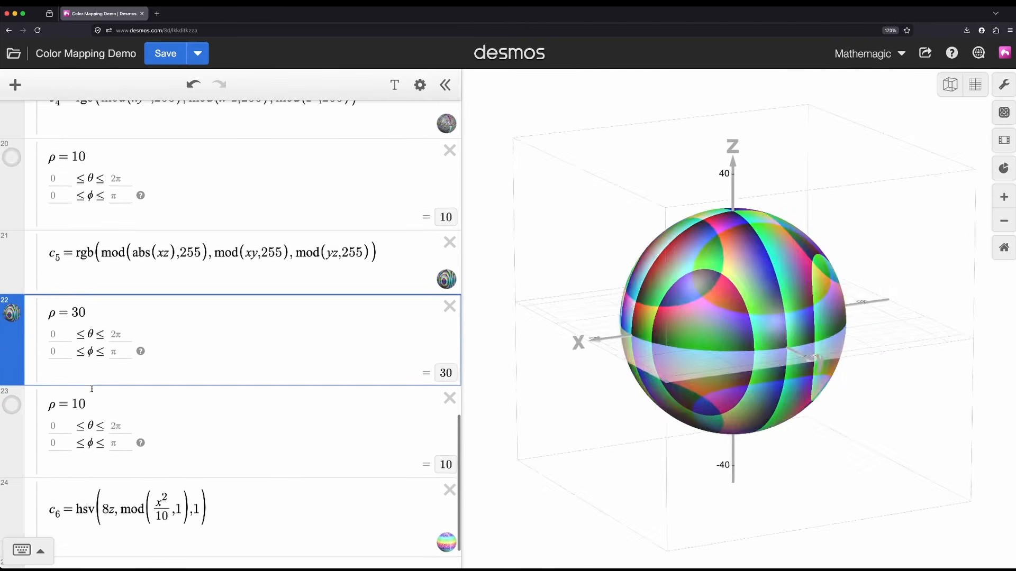
scroll(92, 389, down, 2)
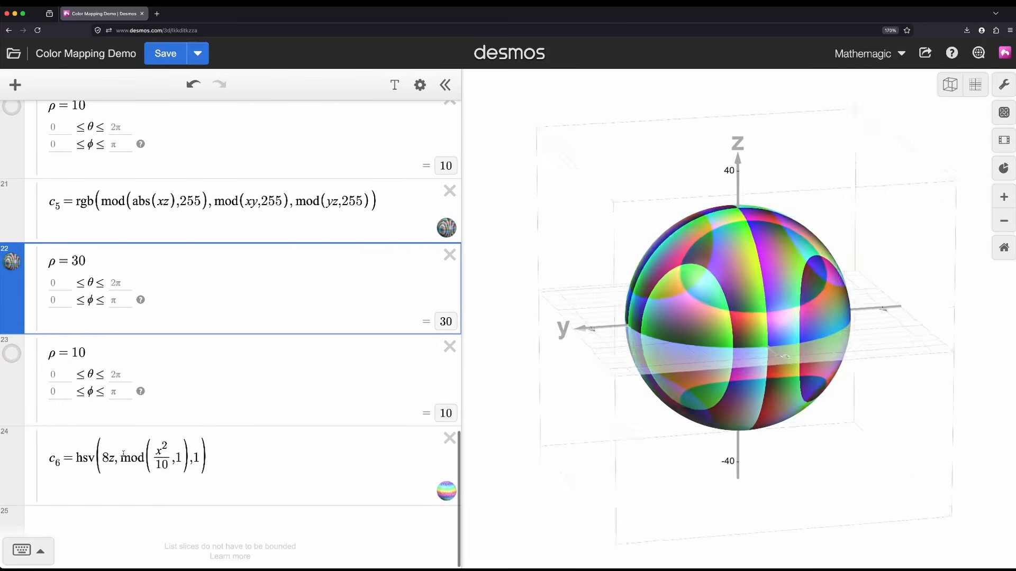
click(22, 264)
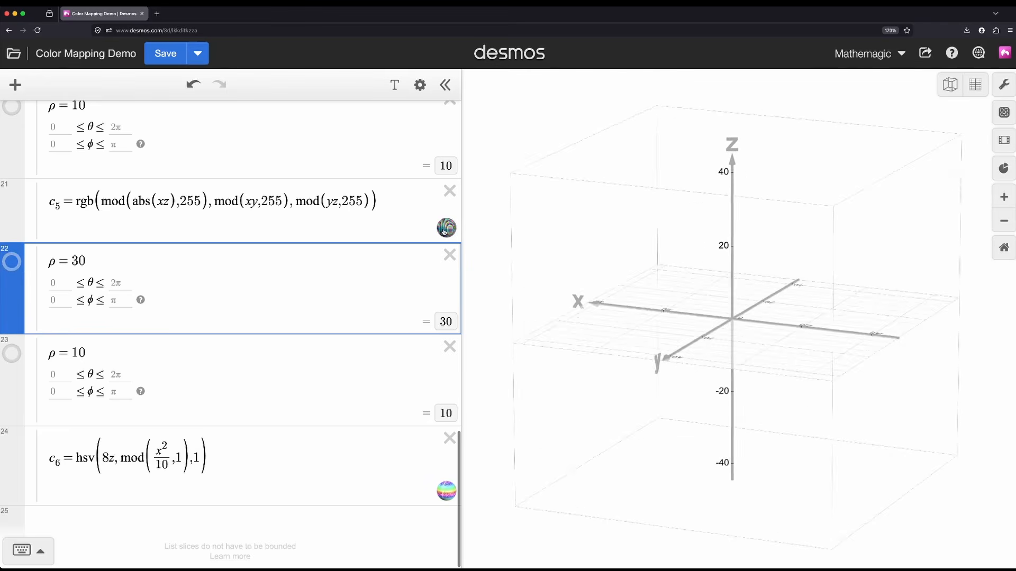
click(612, 295)
scroll(265, 455, down, 1)
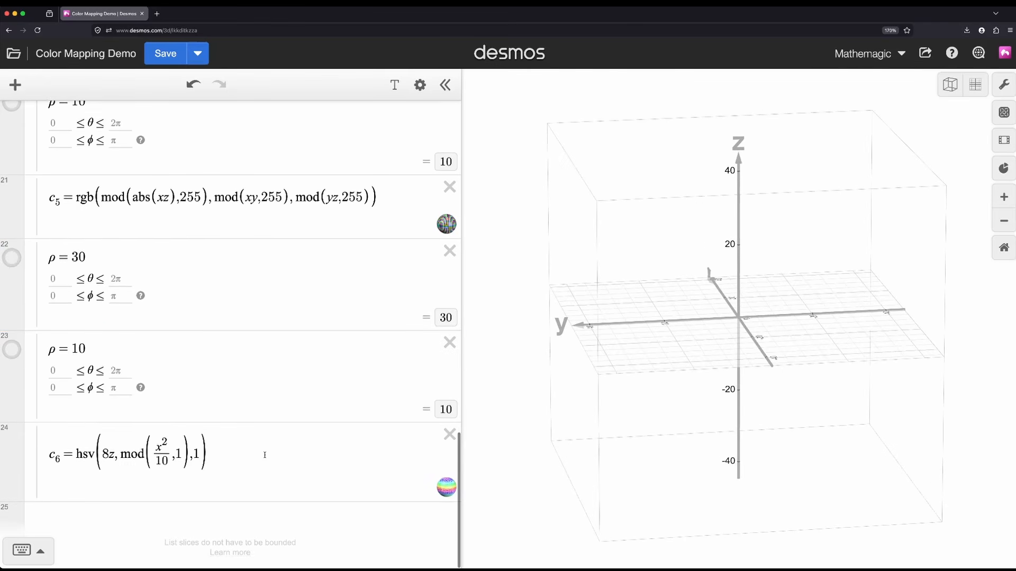
drag(123, 456, 175, 428)
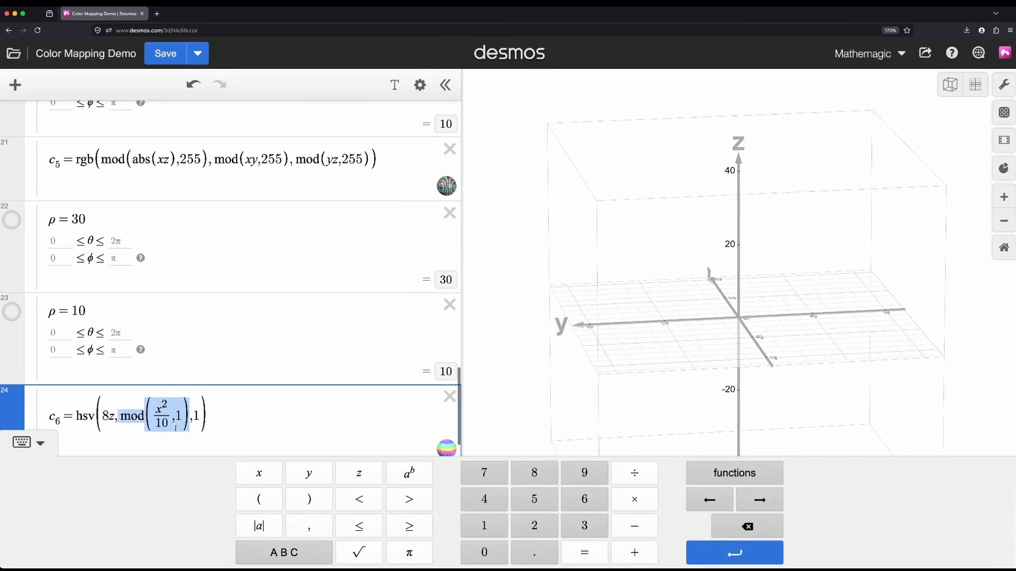
double_click(178, 417)
scroll(191, 370, down, 2)
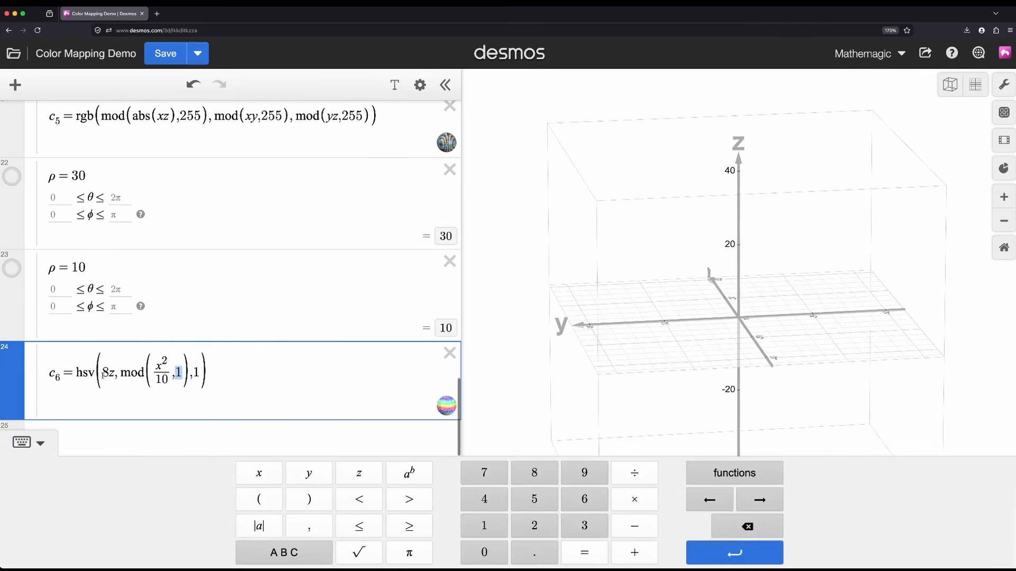
Step: Show the ρ=10 sphere colored with c₆, and view it enlarged from above and from the side
click(11, 273)
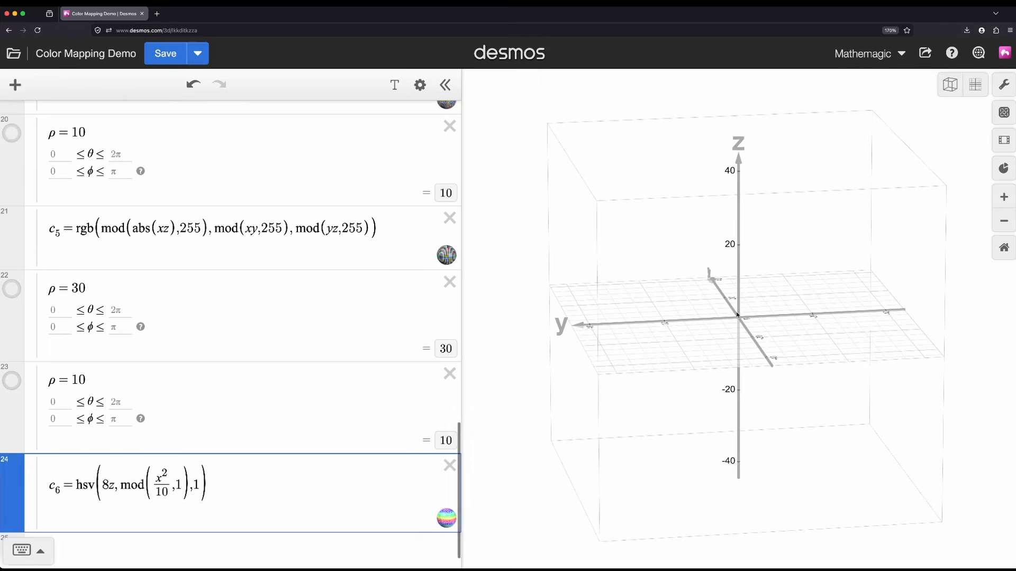
scroll(737, 314, up, 5)
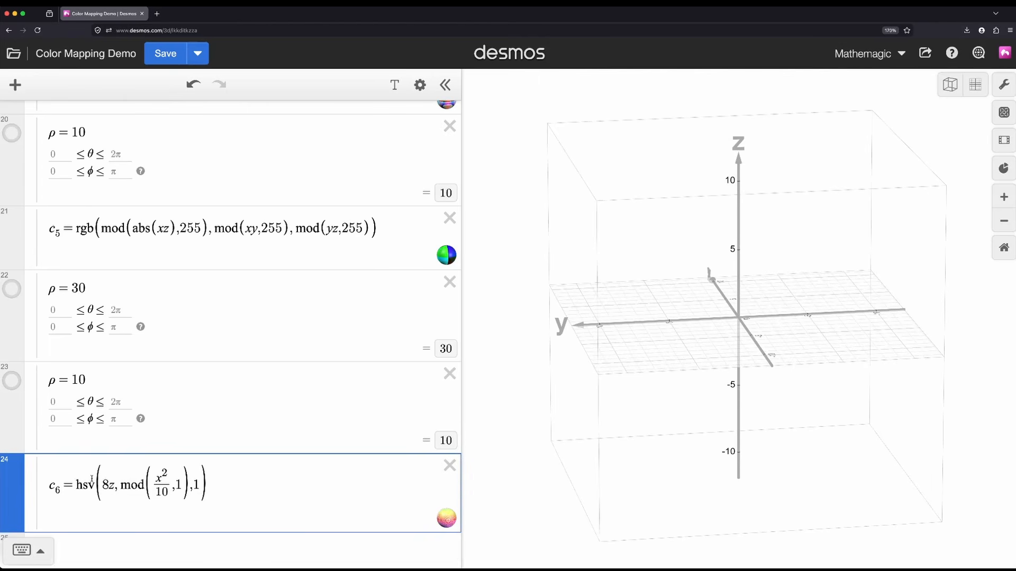
click(19, 381)
drag(962, 417, 642, 403)
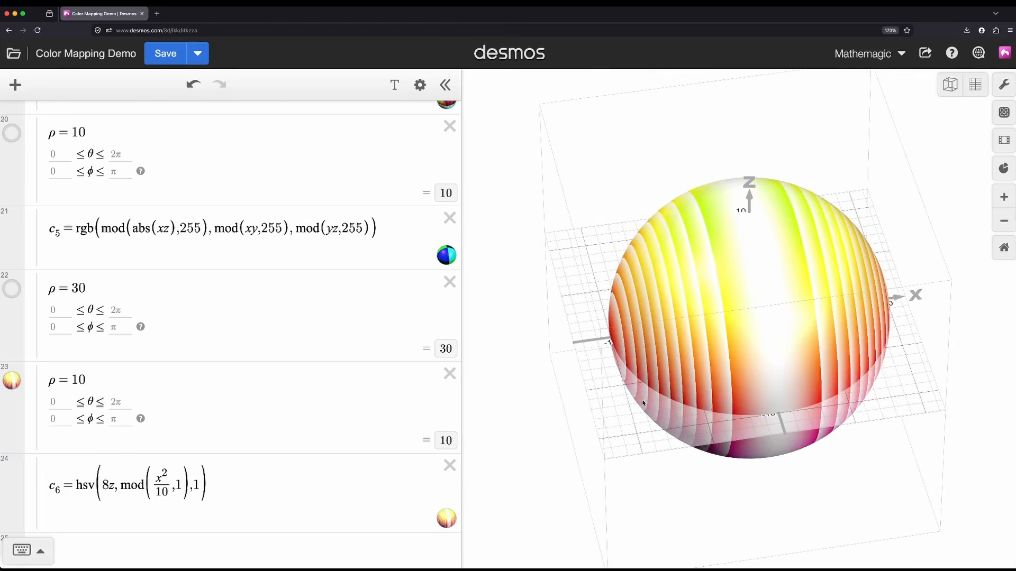
drag(707, 406, 776, 340)
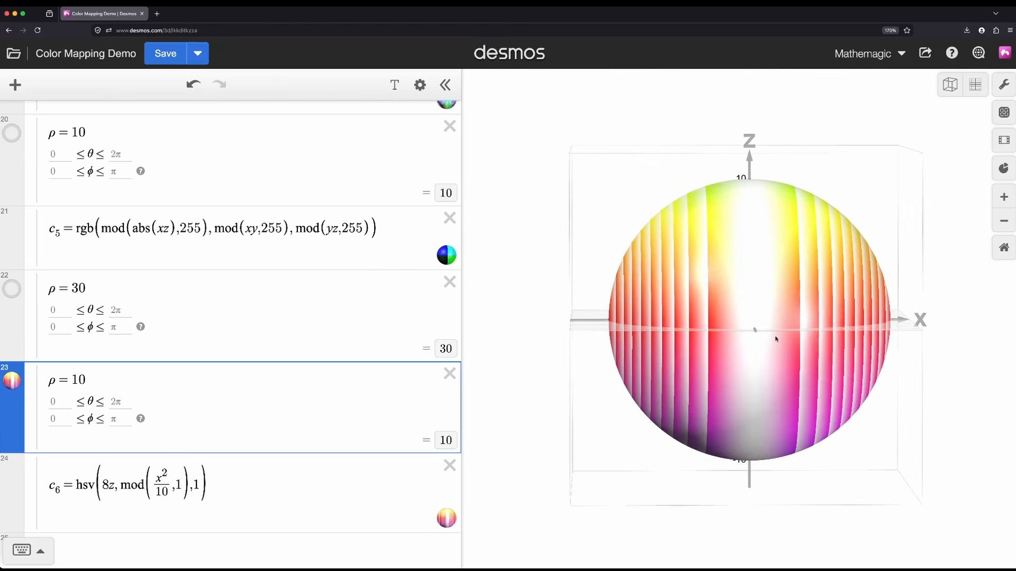
Step: Highlight the hue term 8z and the saturation term mod(x²/10,1) in c₆, and view the sphere facing the xz-plane
double_click(110, 486)
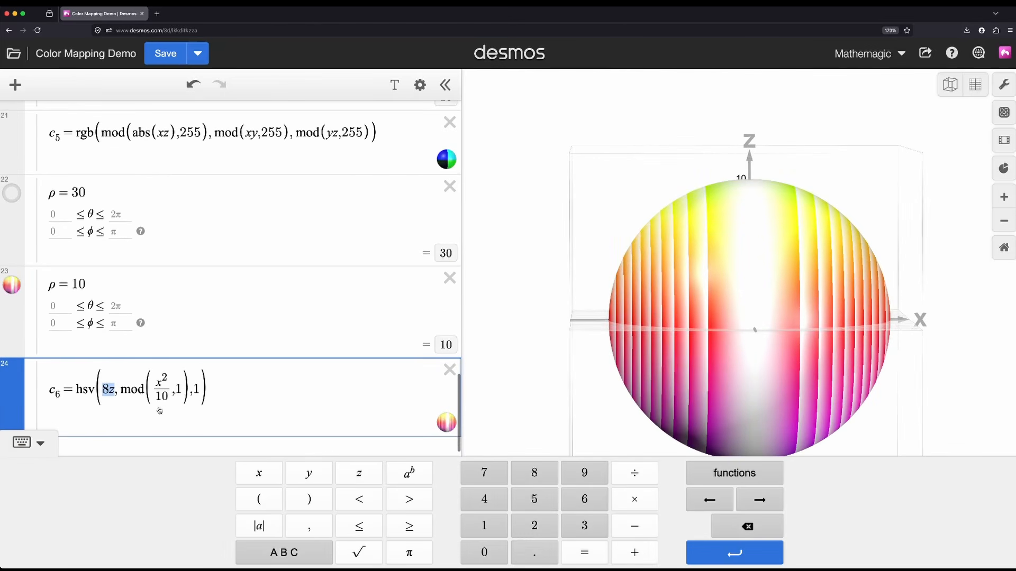
drag(141, 396, 181, 389)
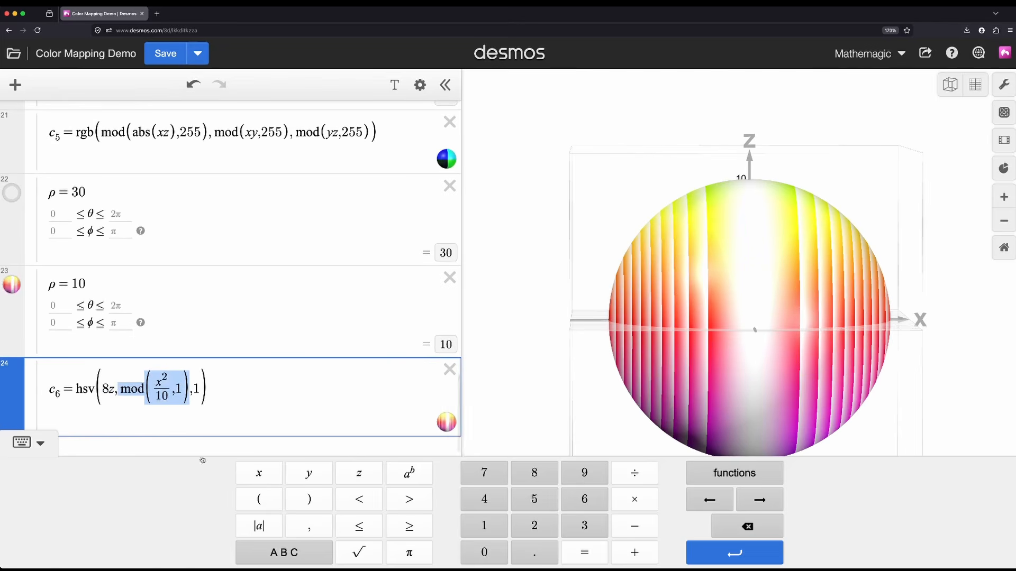
drag(652, 333, 582, 378)
scroll(213, 417, up, 15)
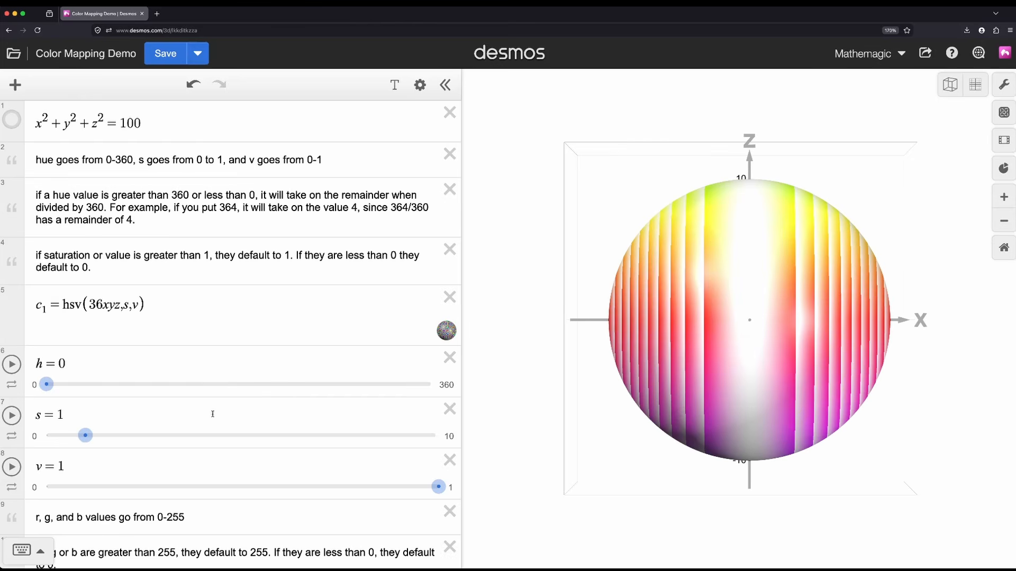
scroll(212, 414, down, 15)
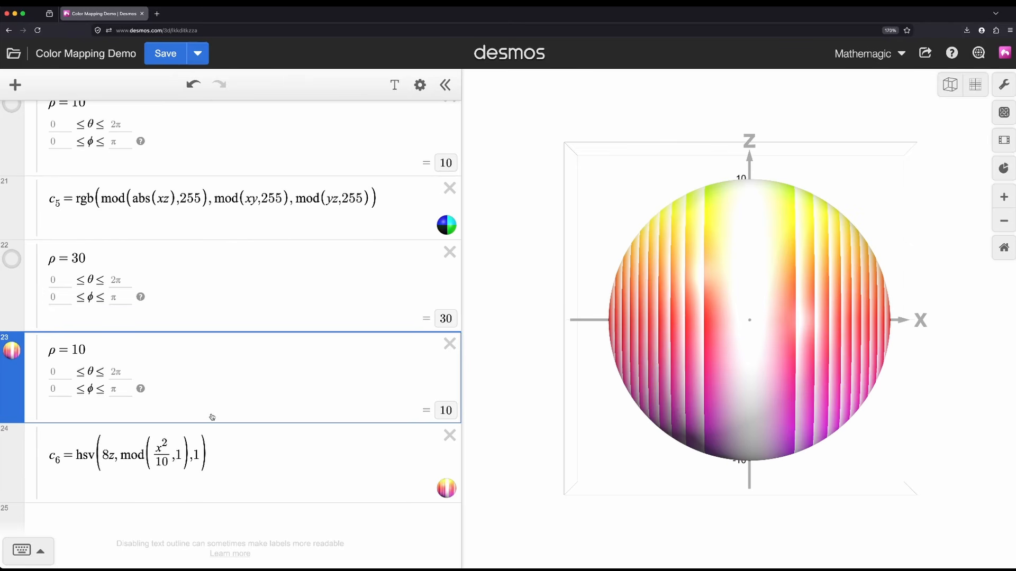
scroll(211, 417, up, 10)
scroll(210, 415, down, 10)
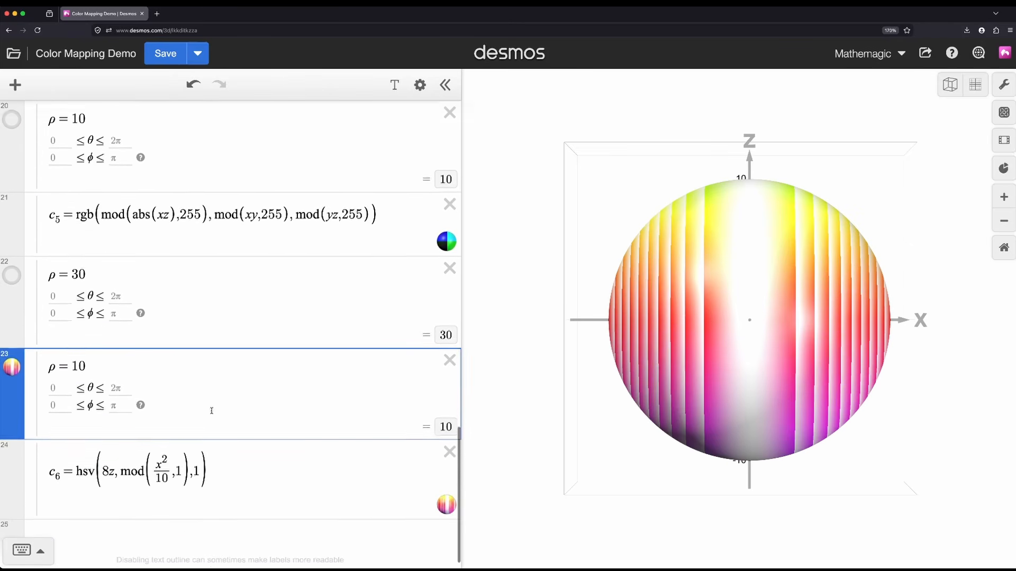
scroll(212, 411, down, 1)
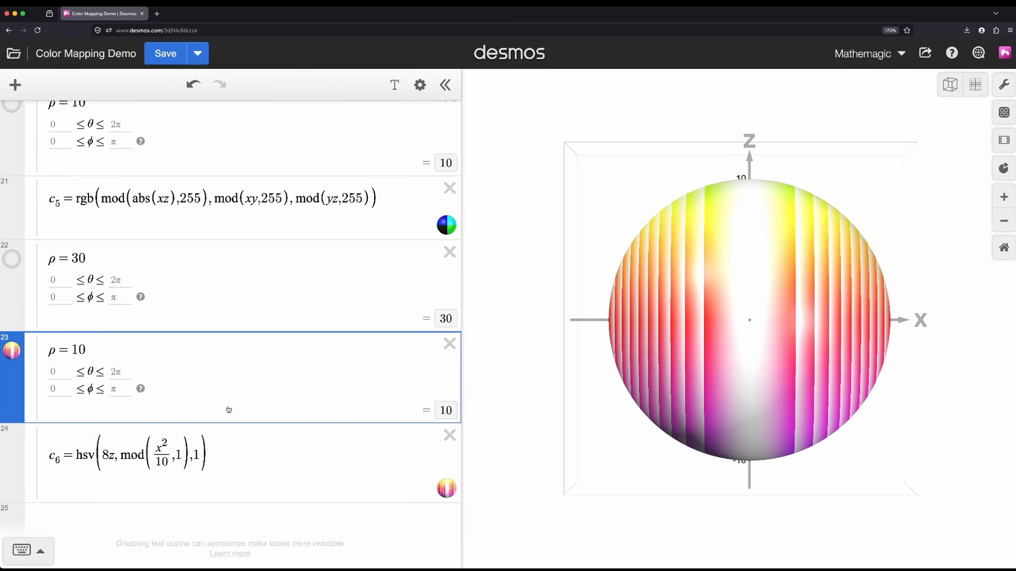
scroll(242, 401, up, 15)
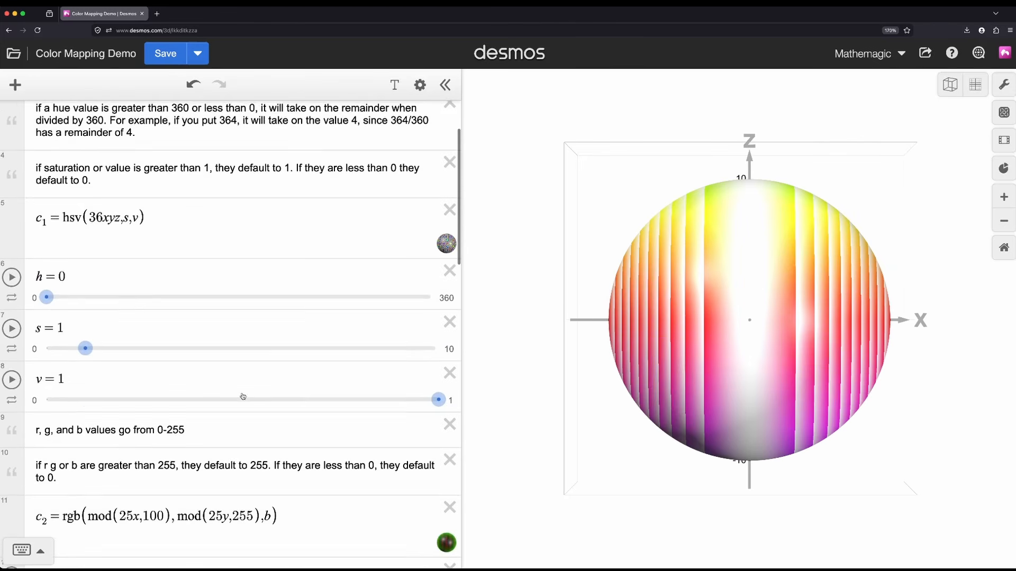
scroll(243, 396, up, 2)
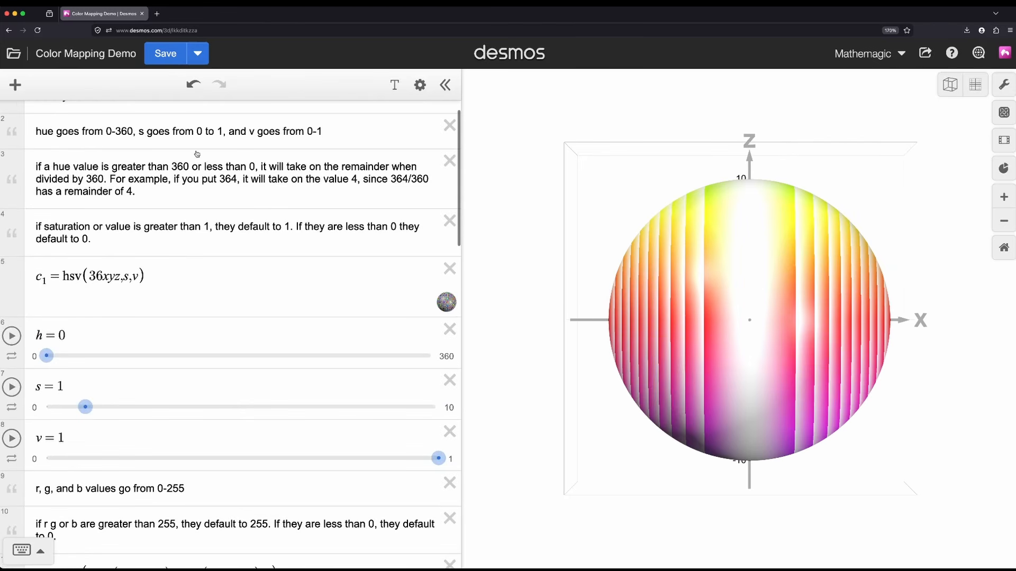